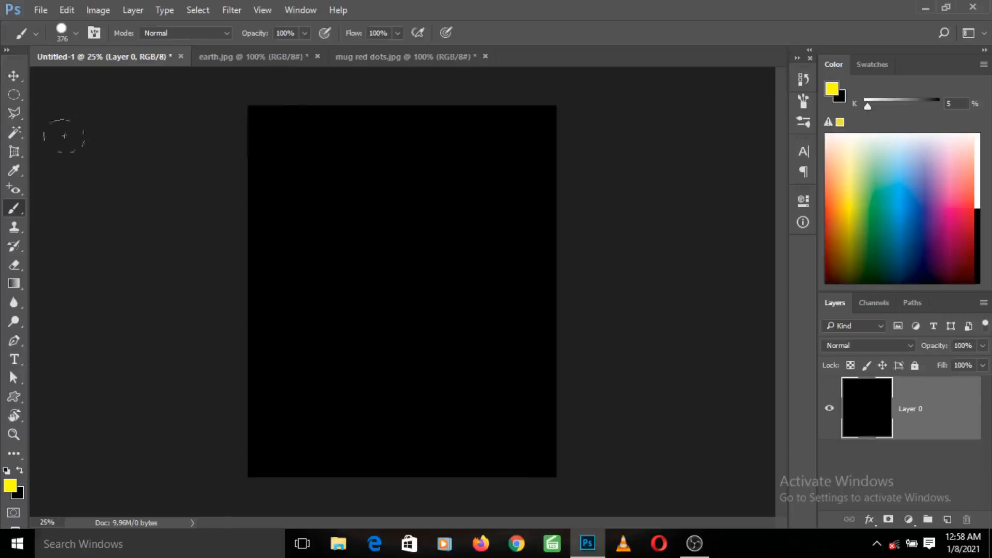
Activate the Brush tool, browse the brush presets, and choose the soft round brush with 0% hardness.
right_click(15, 209)
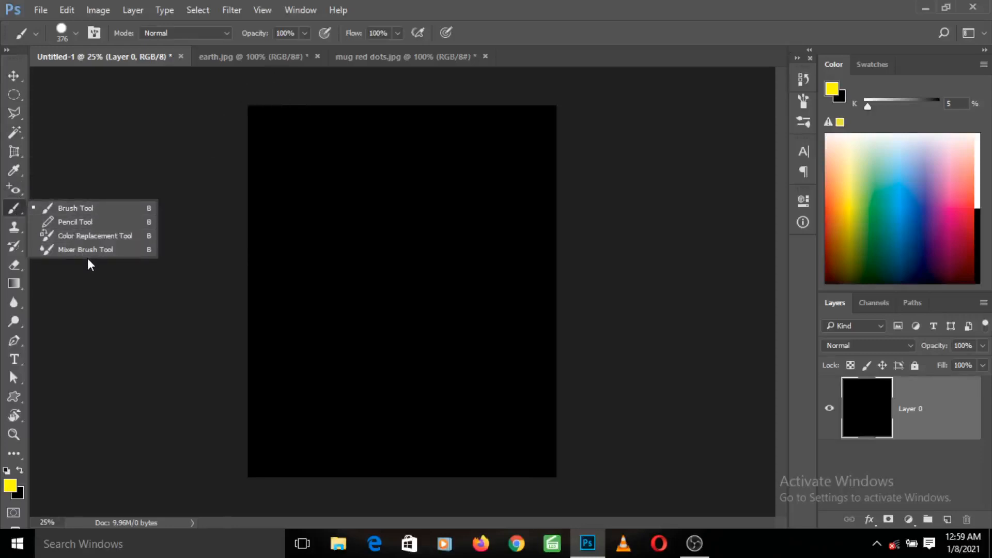
click(74, 209)
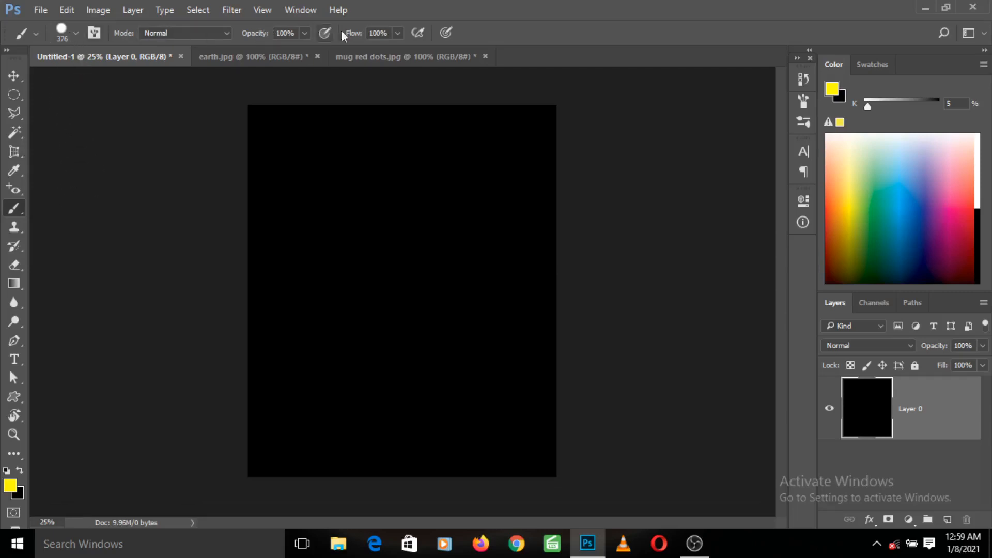
click(76, 33)
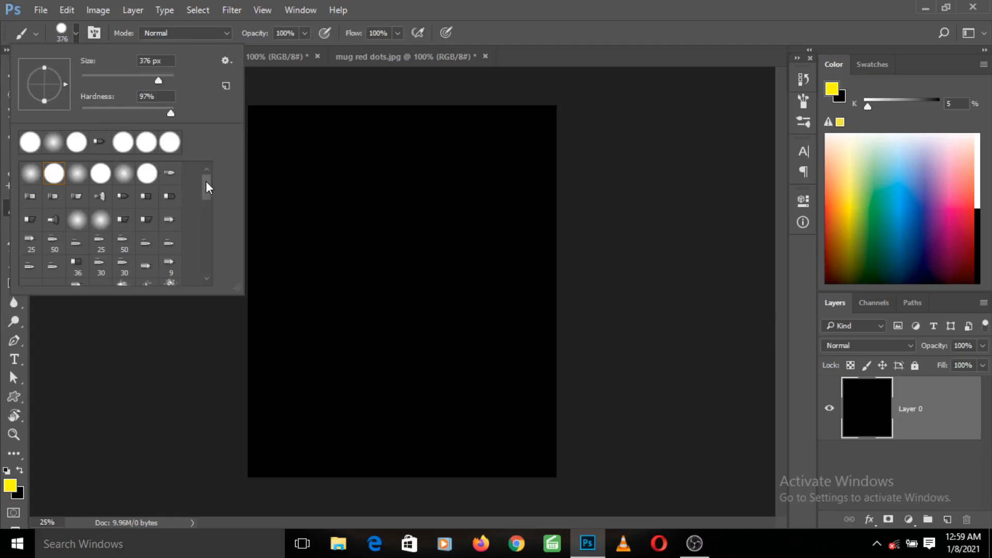
mouse_move(207, 187)
mouse_down()
mouse_move(205, 265)
mouse_move(204, 219)
mouse_up()
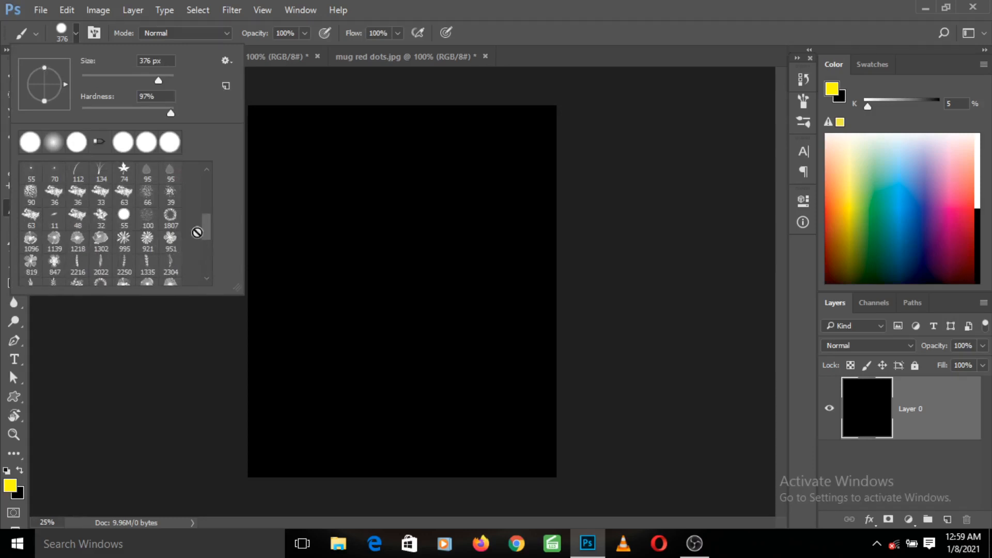
drag(206, 228, 206, 183)
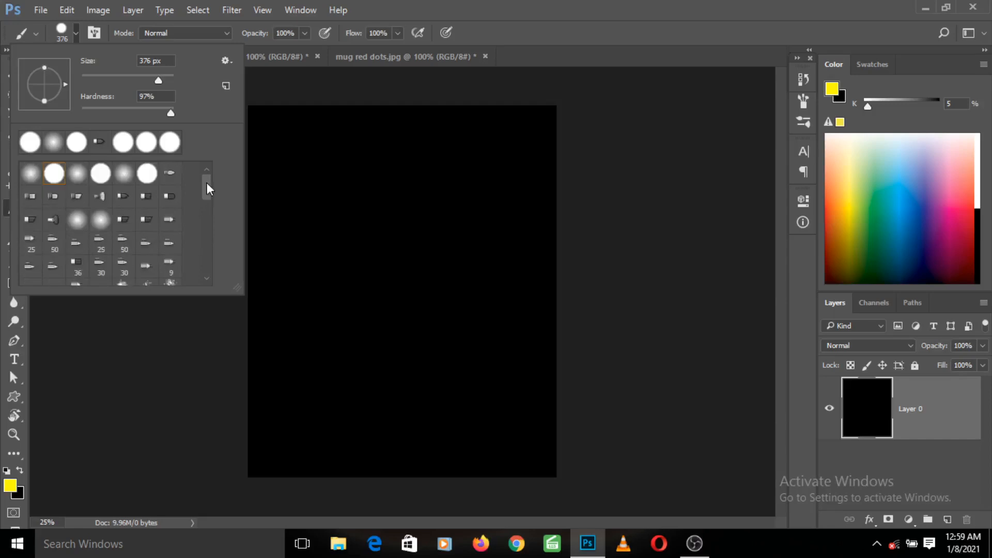
click(32, 181)
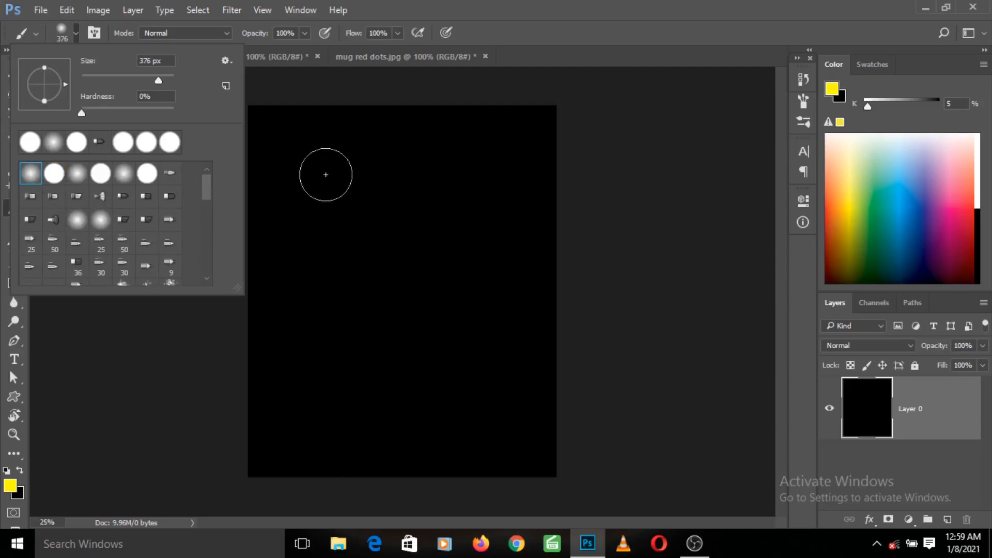
Add a new layer above Layer 0 and paint one soft dab in yellow #fffc00 near the canvas's upper-left corner.
click(10, 486)
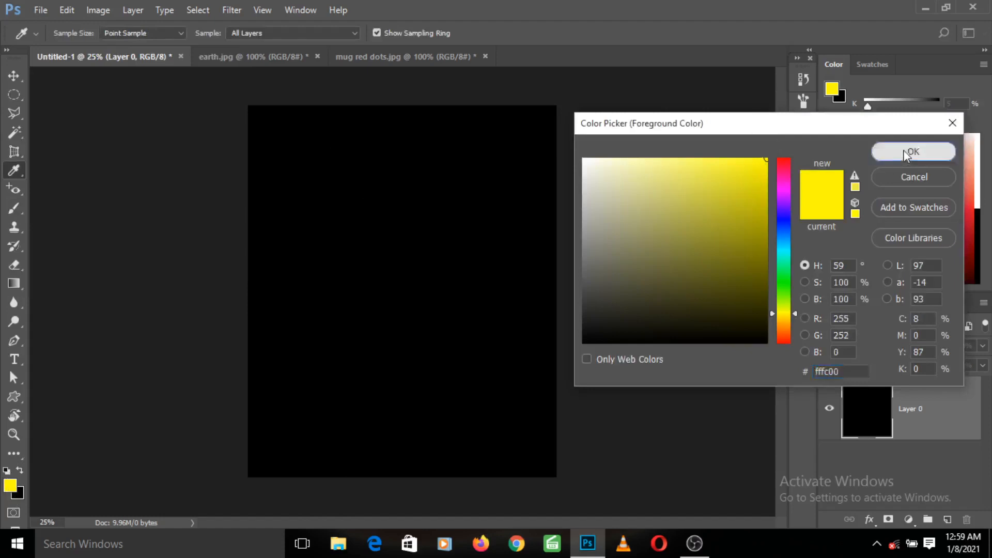
click(934, 151)
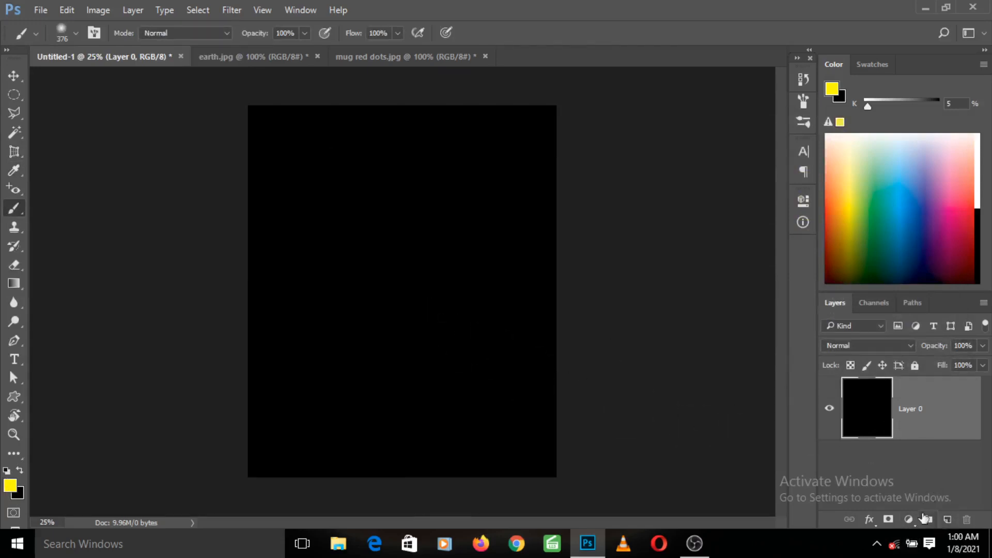
click(954, 520)
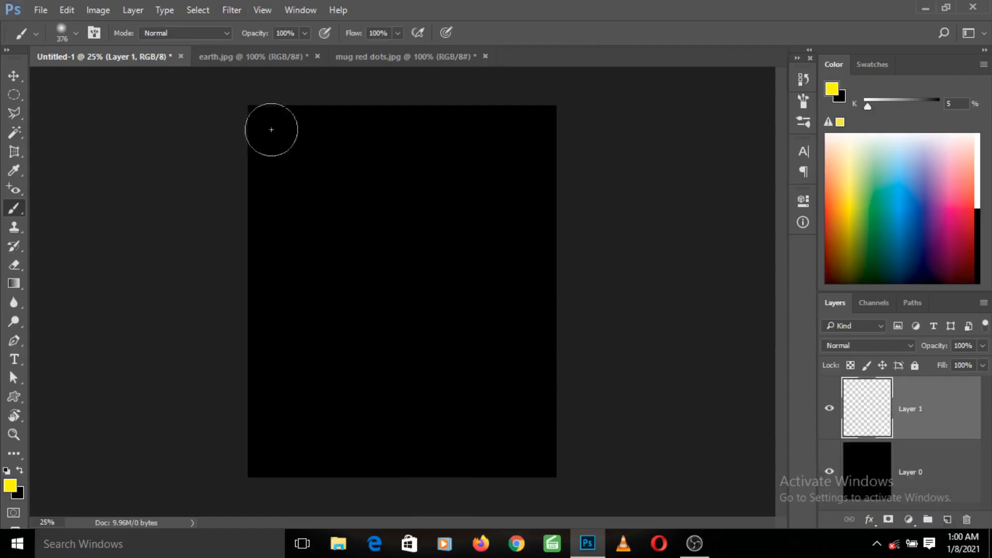
click(316, 167)
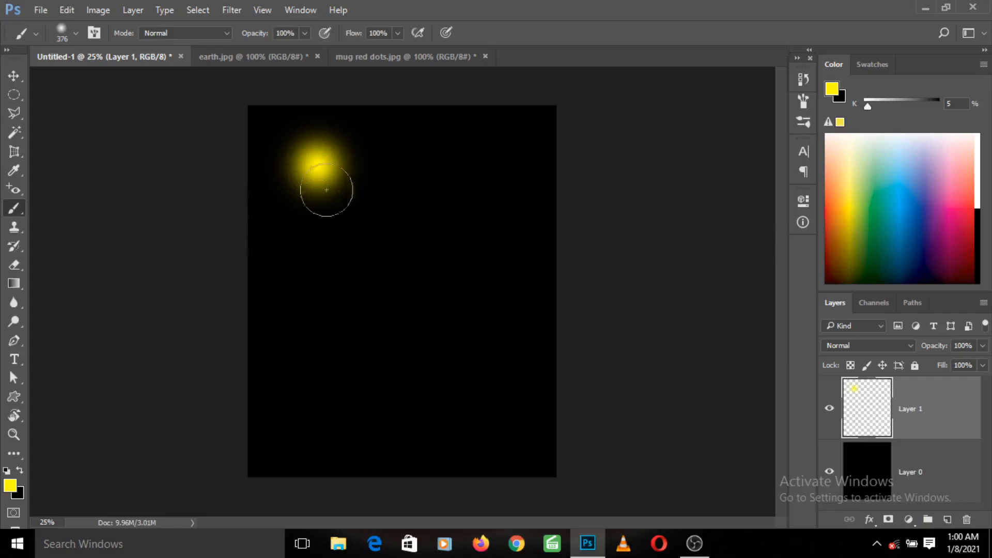
Switch to the hard round brush and paint a hard-edged yellow dab to the right of the soft one.
click(77, 34)
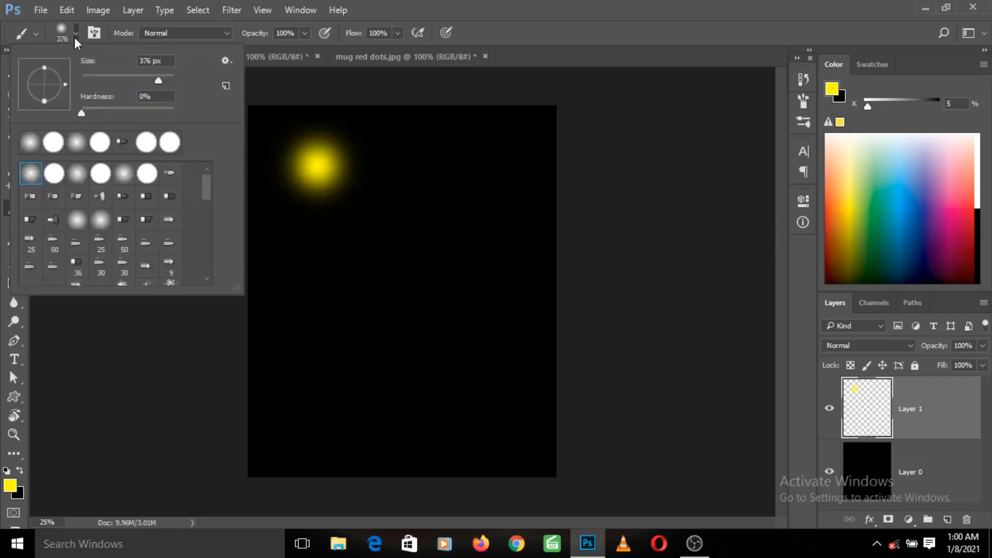
click(54, 146)
click(414, 188)
click(413, 187)
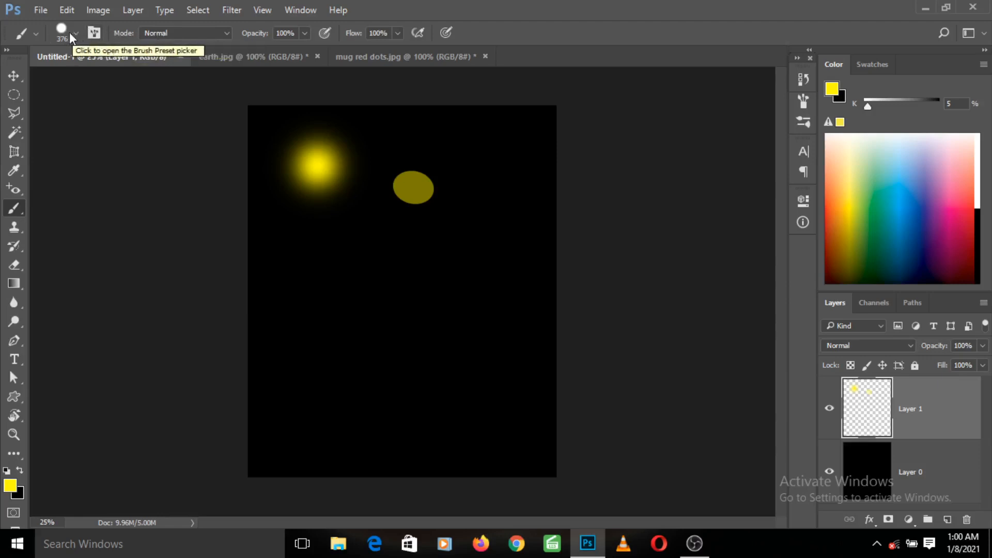
Set the brush mode to Dissolve and paint a second row of one hard dab and one soft round dab.
click(203, 32)
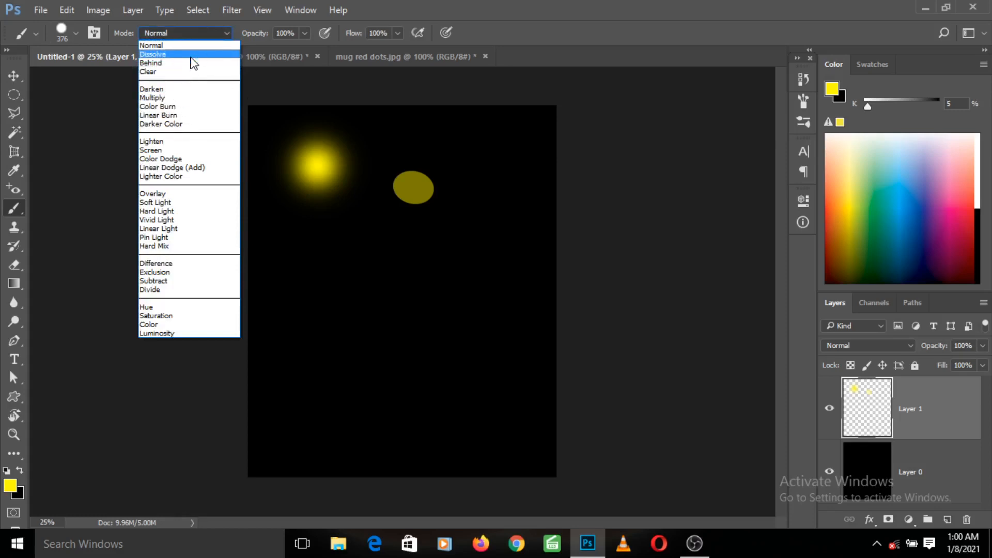
click(191, 55)
click(334, 258)
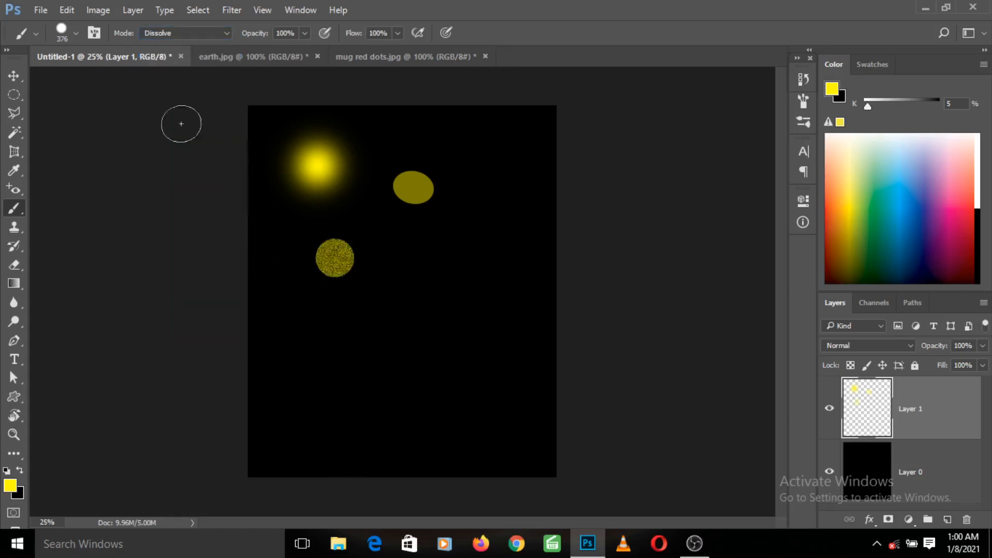
click(78, 34)
click(52, 142)
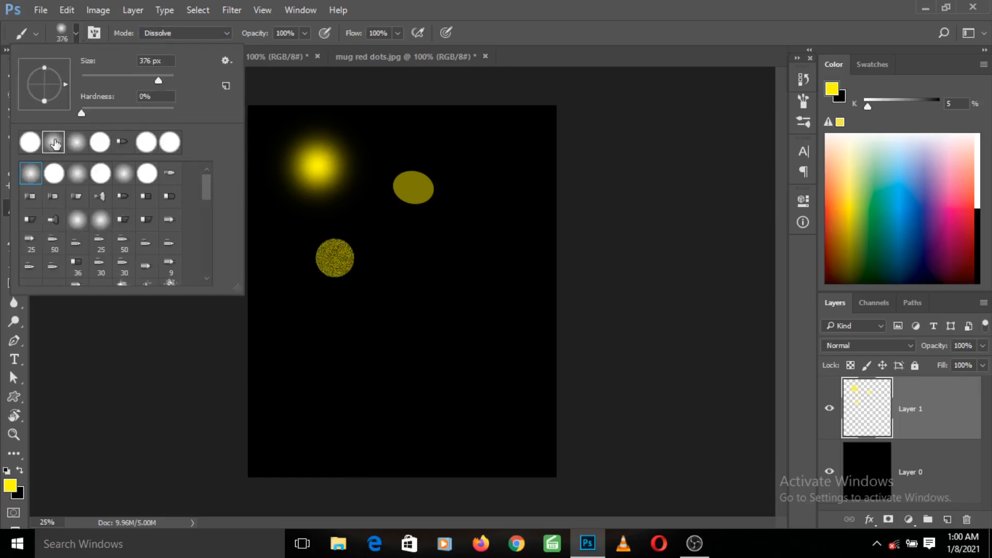
click(434, 270)
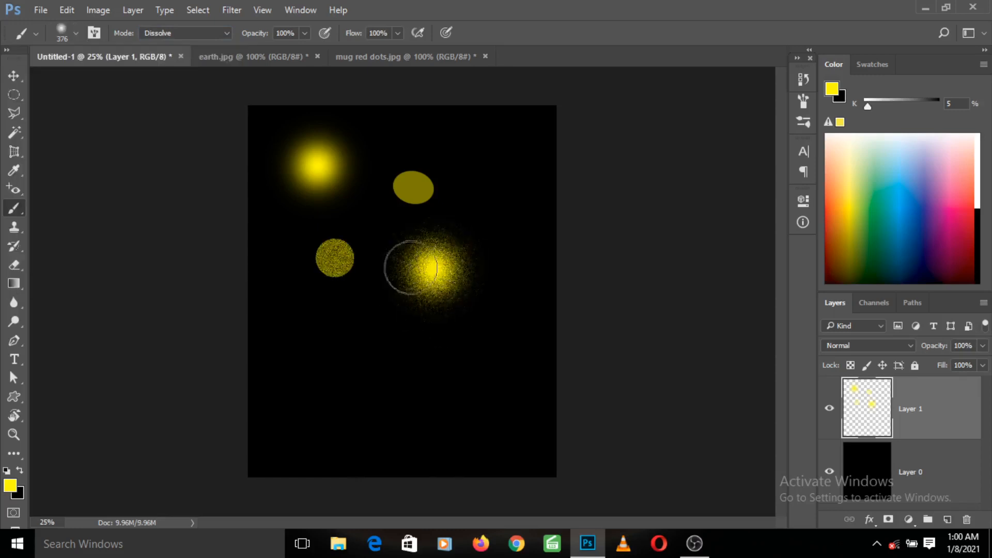
Return the brush mode to Normal and paint a soft yellow dab at full opacity on the canvas's lower left.
click(224, 35)
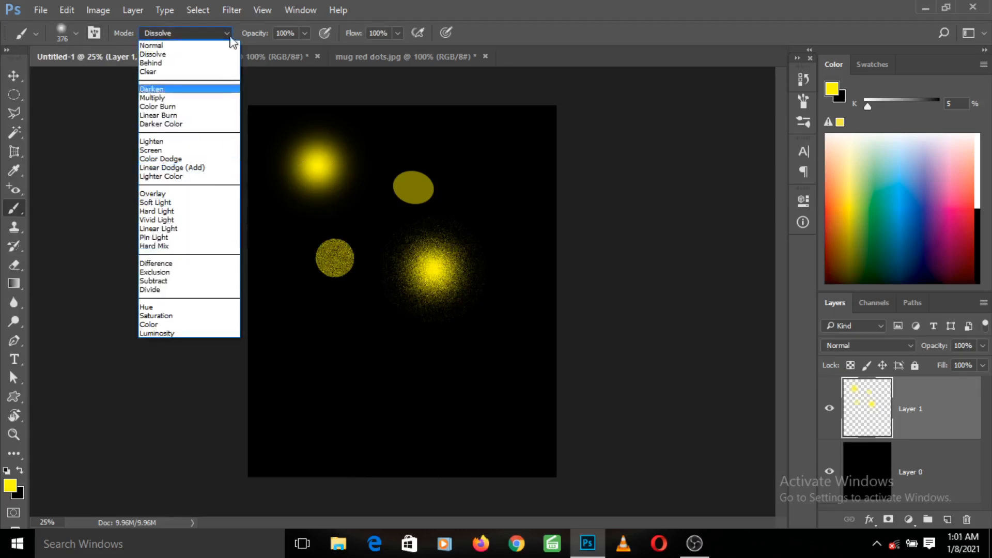
click(230, 40)
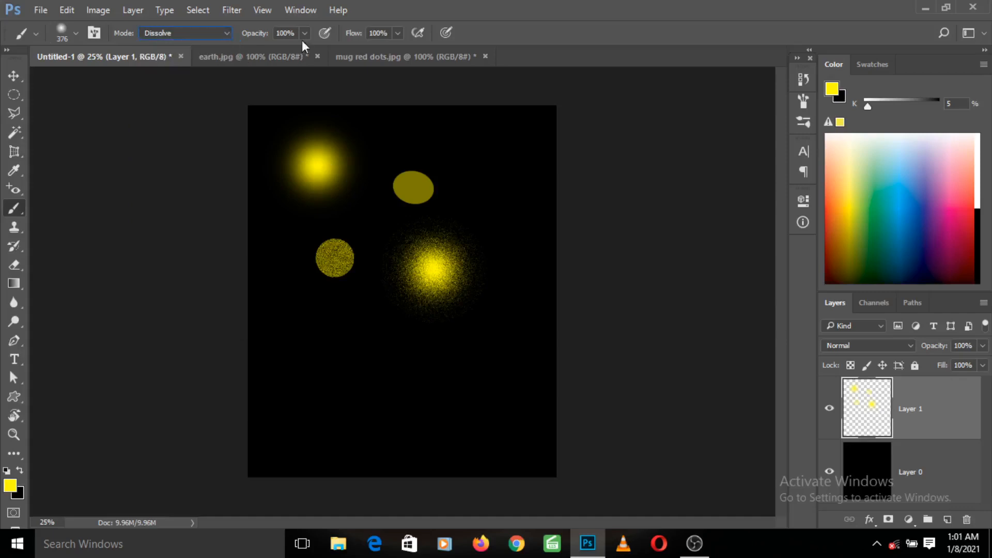
click(305, 36)
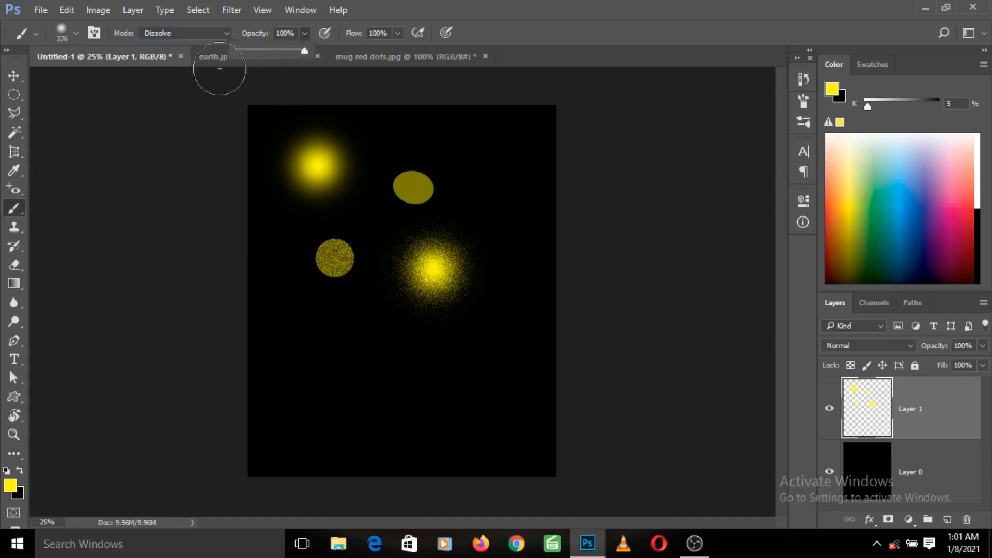
click(215, 32)
click(201, 41)
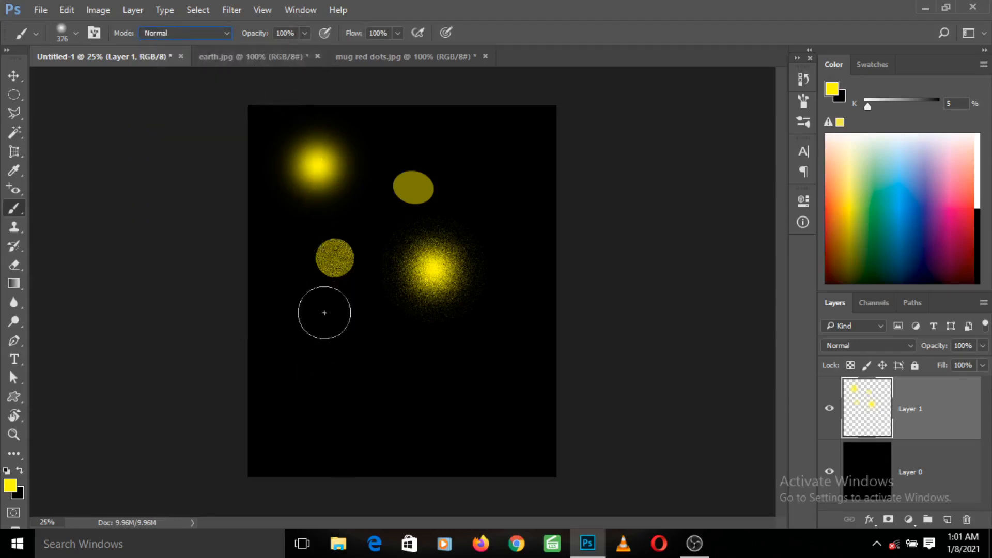
click(309, 340)
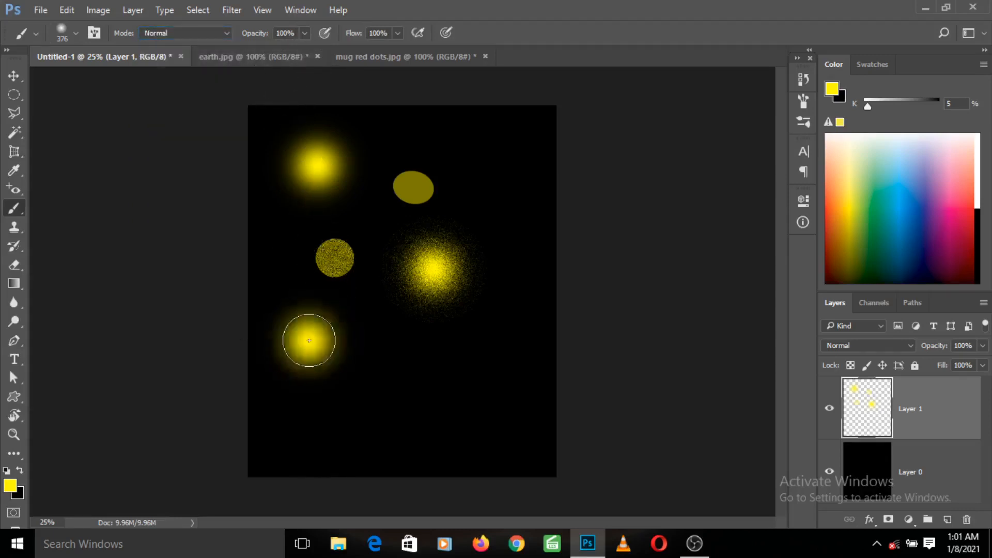
Lower the brush opacity to 38% and paint a fainter soft dab near the canvas's lower centre.
click(304, 33)
drag(273, 50, 262, 50)
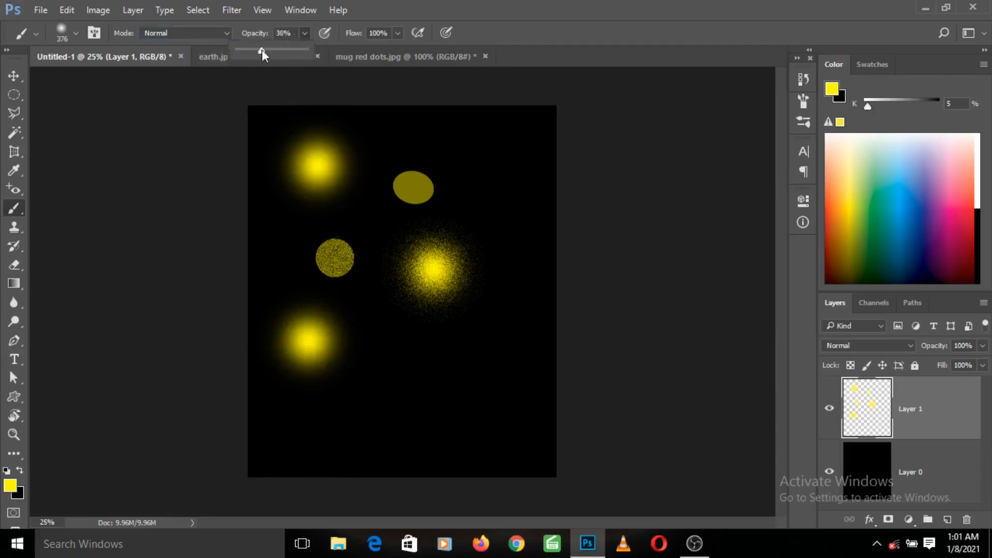
click(397, 371)
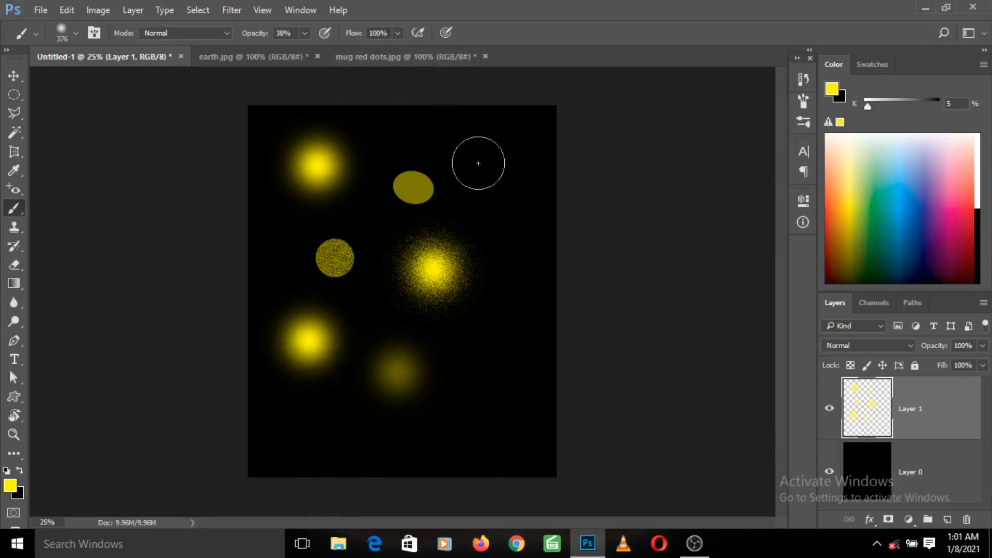
Restore the brush opacity to 100%, set the flow to 36%, and paint a soft dab near the canvas's upper-right corner.
drag(304, 33, 374, 60)
click(396, 33)
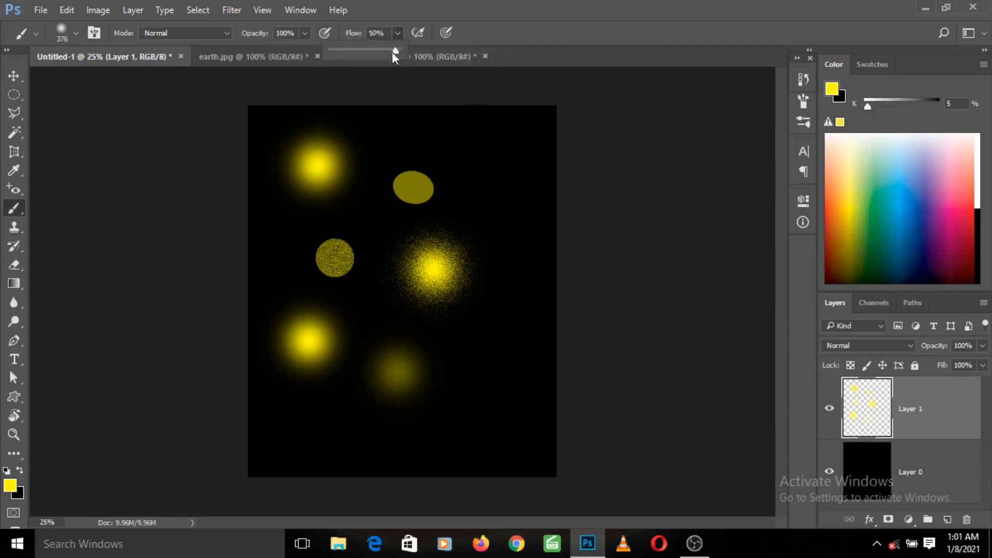
click(487, 166)
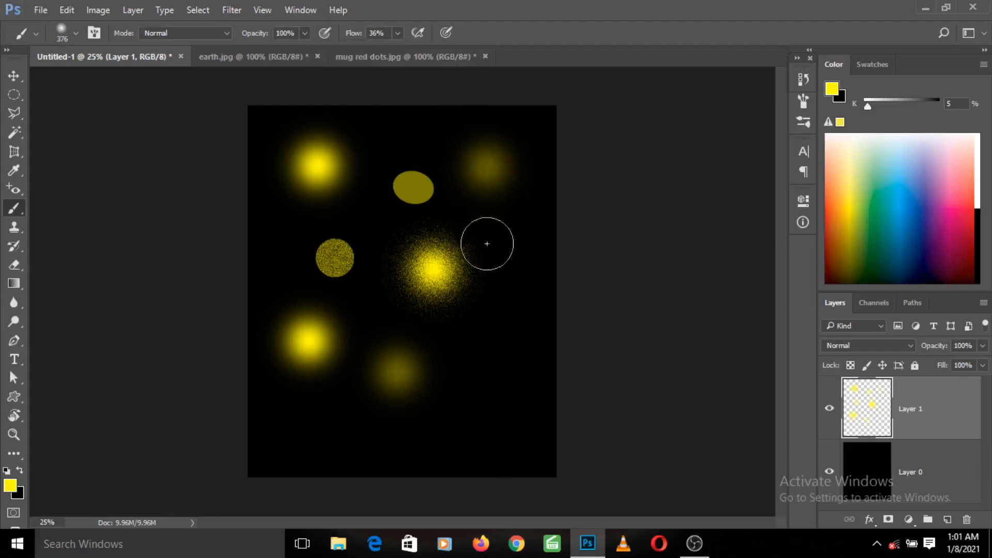
Build up the colour of the upper-right dab with repeated brush dabs over the same spot at 36% flow.
click(489, 173)
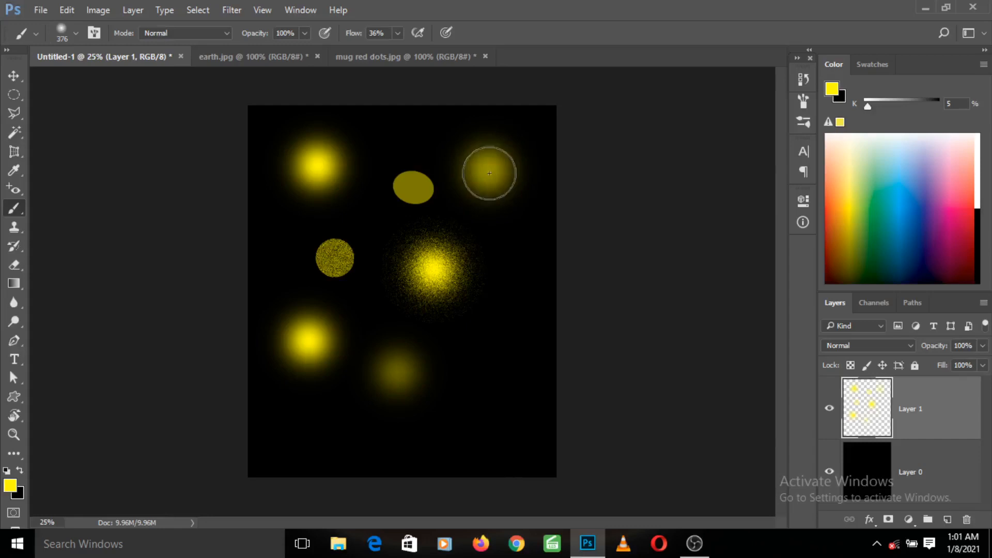
click(488, 172)
click(489, 171)
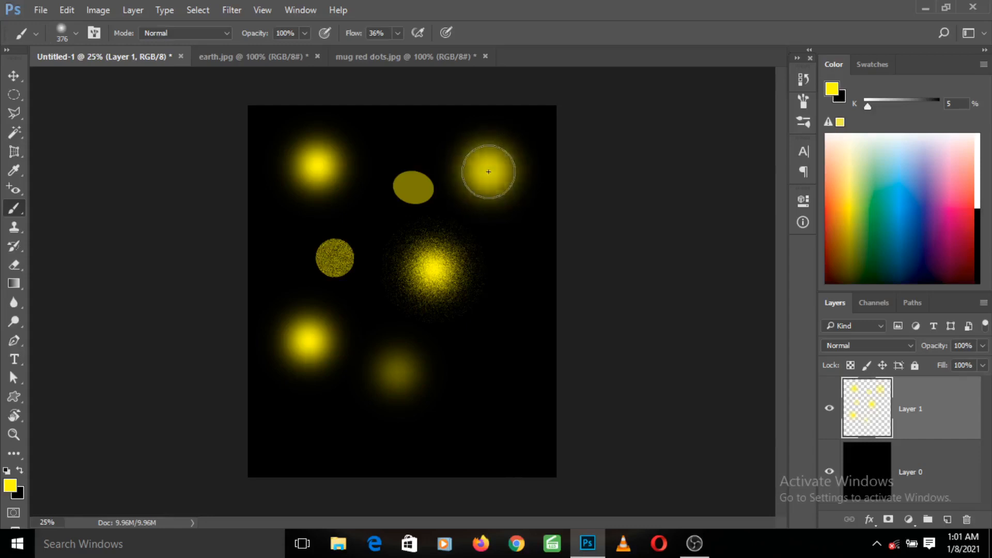
click(488, 172)
click(487, 172)
click(486, 172)
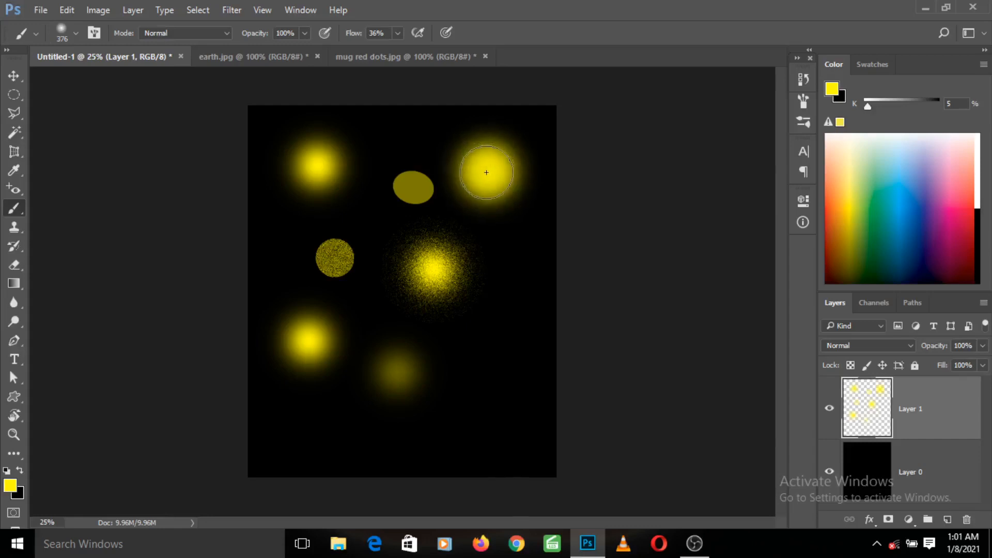
click(486, 172)
click(485, 175)
click(484, 177)
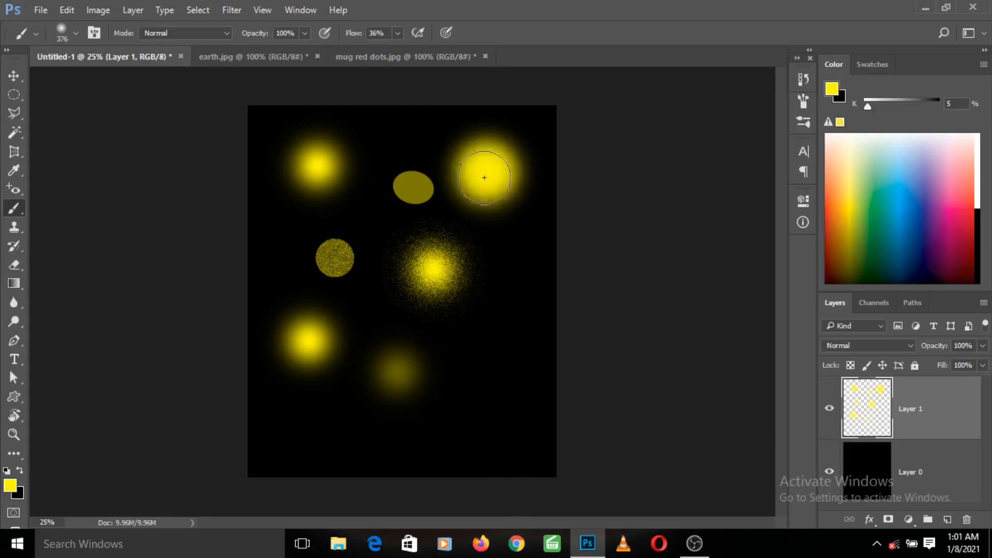
click(483, 170)
click(475, 174)
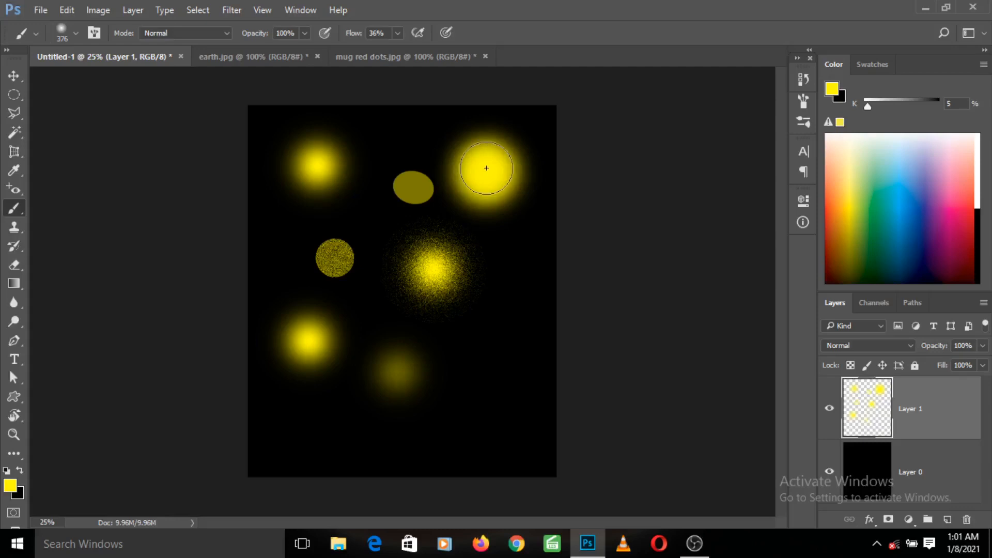
drag(484, 168, 477, 158)
Undo the repeated dabs painted over the upper-right spot, back to its first dab.
key(ctrl+alt+z)
key(ctrl+alt+z)
key(ctrl+alt+z)
key(ctrl+alt+z)
key(ctrl+alt+z)
key(ctrl+alt+z)
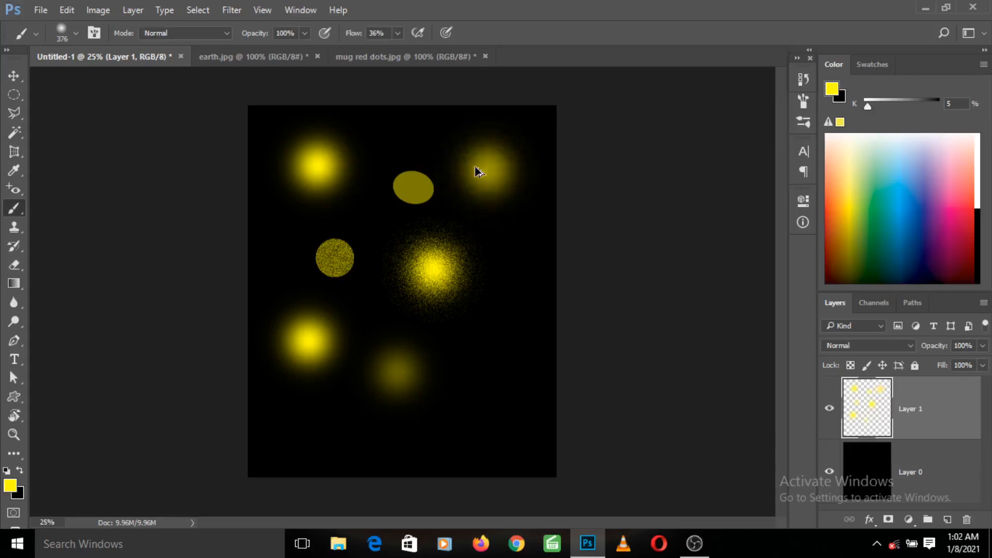
key(ctrl+alt+z)
right_click(473, 166)
Delete the layer holding the test dabs and add a fresh empty layer above Layer 0.
click(936, 421)
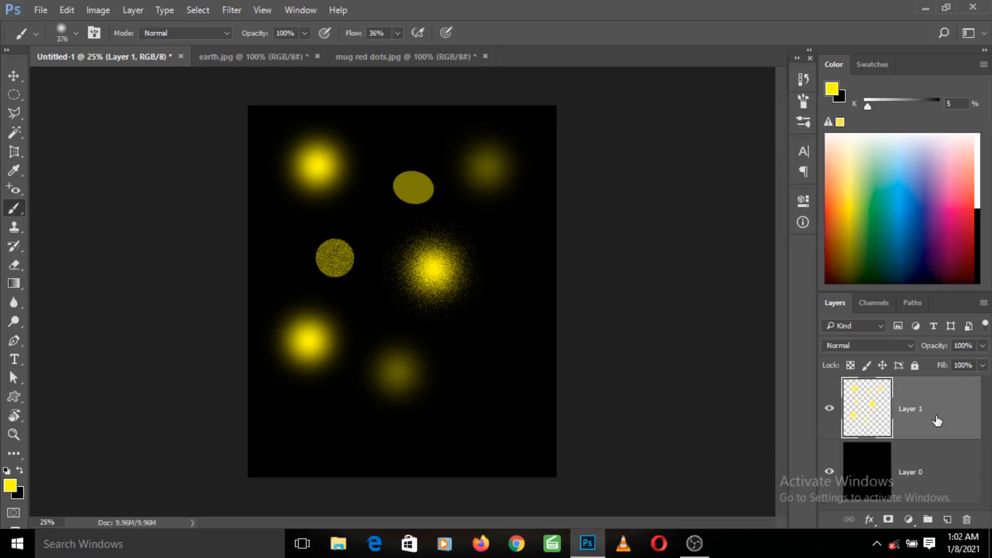
key(Delete)
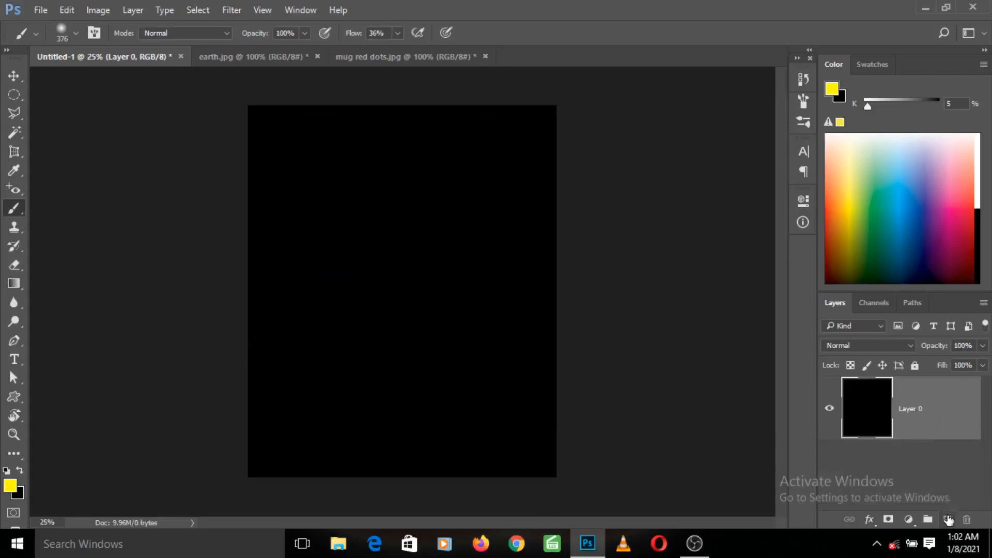
click(948, 520)
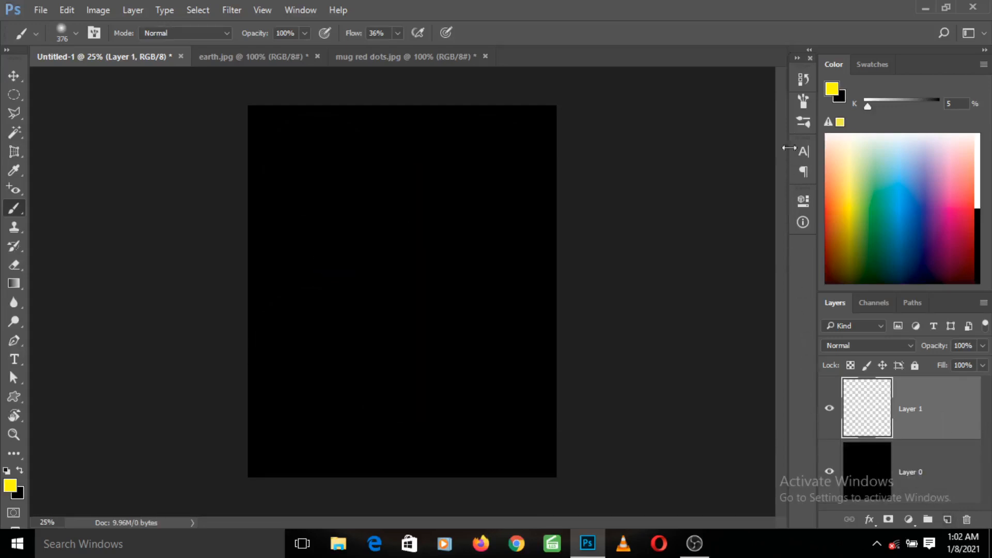
Open the detailed brush settings and show the Brush Tip Shape options.
click(801, 101)
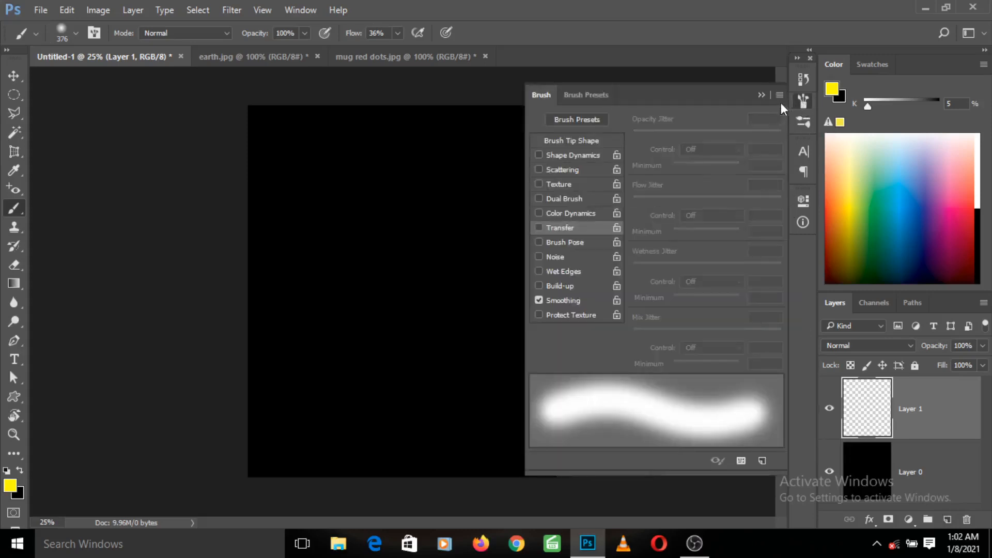
click(761, 96)
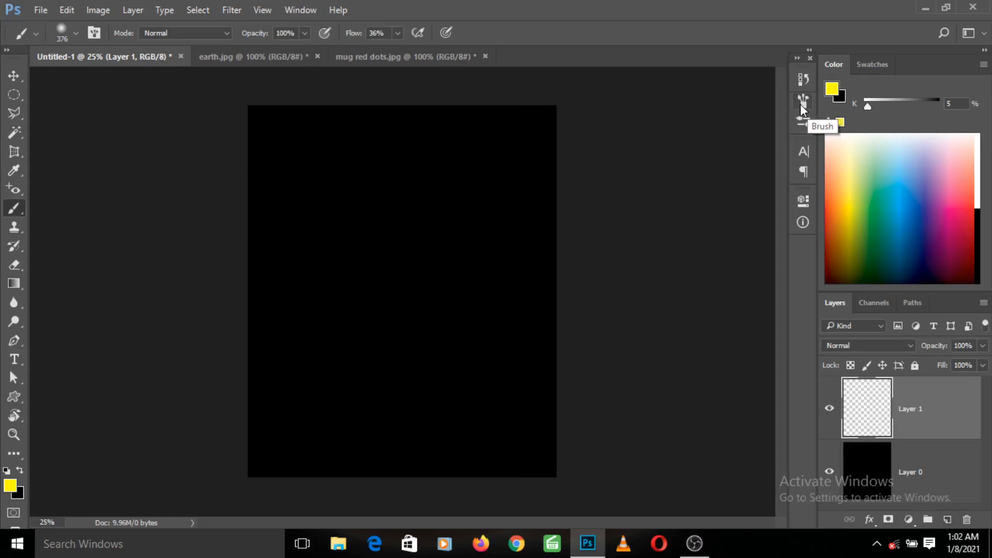
click(300, 10)
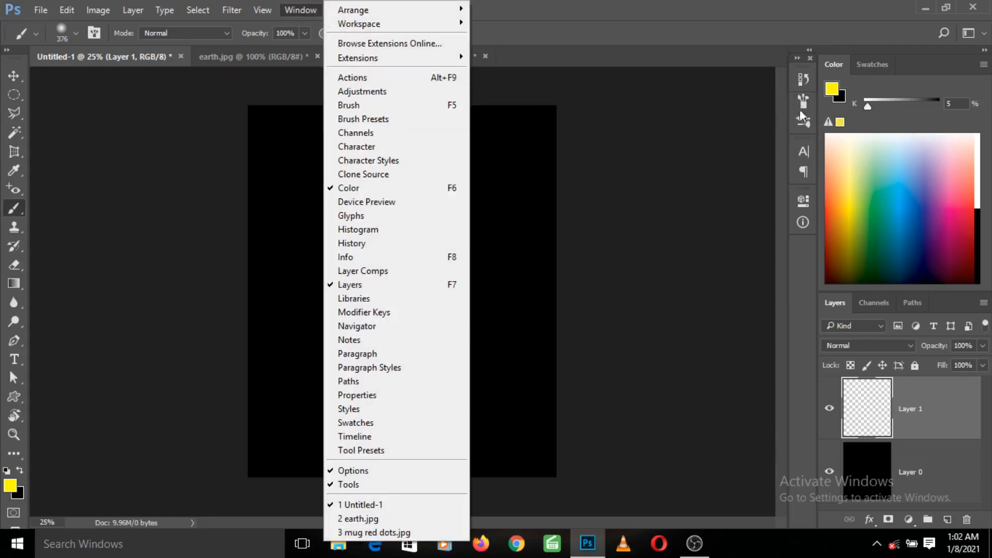
click(552, 101)
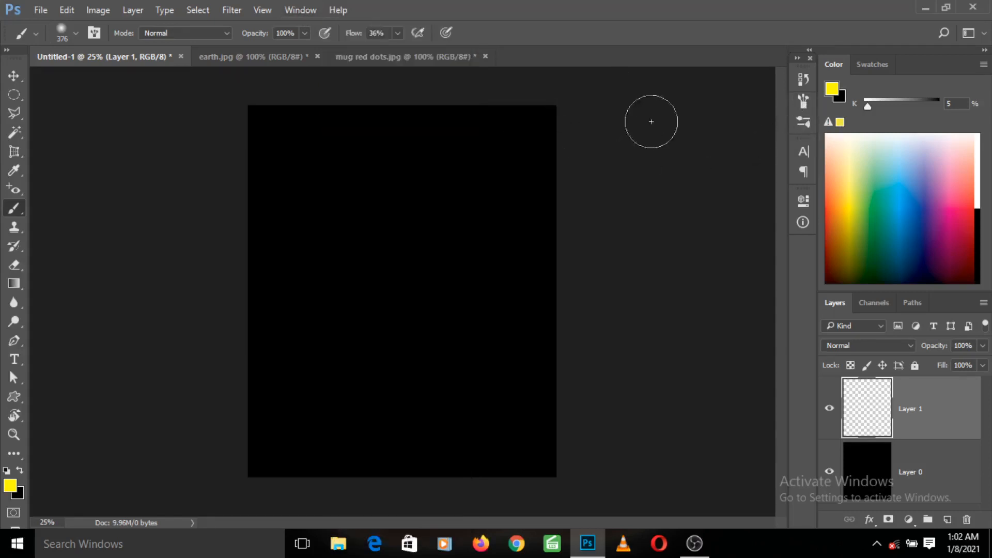
click(805, 101)
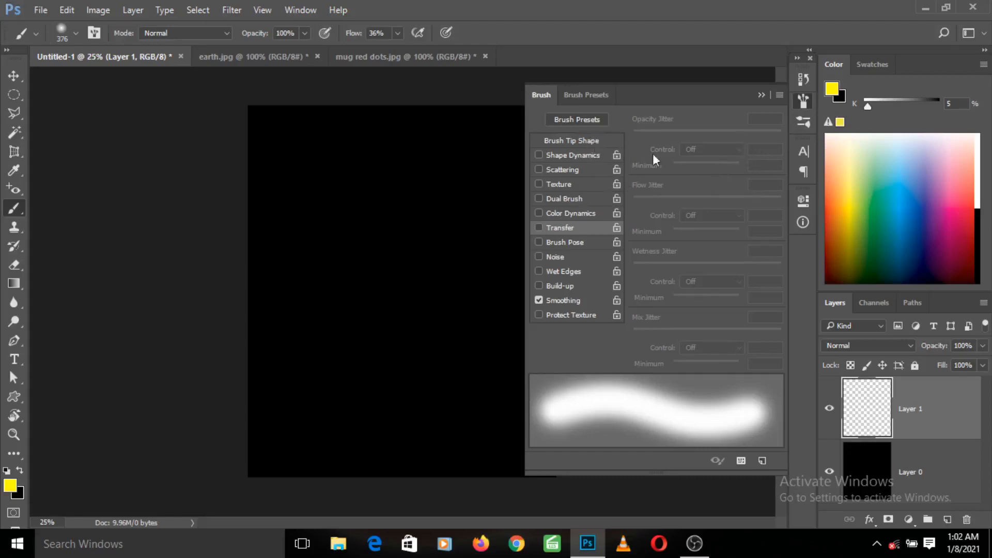
click(571, 141)
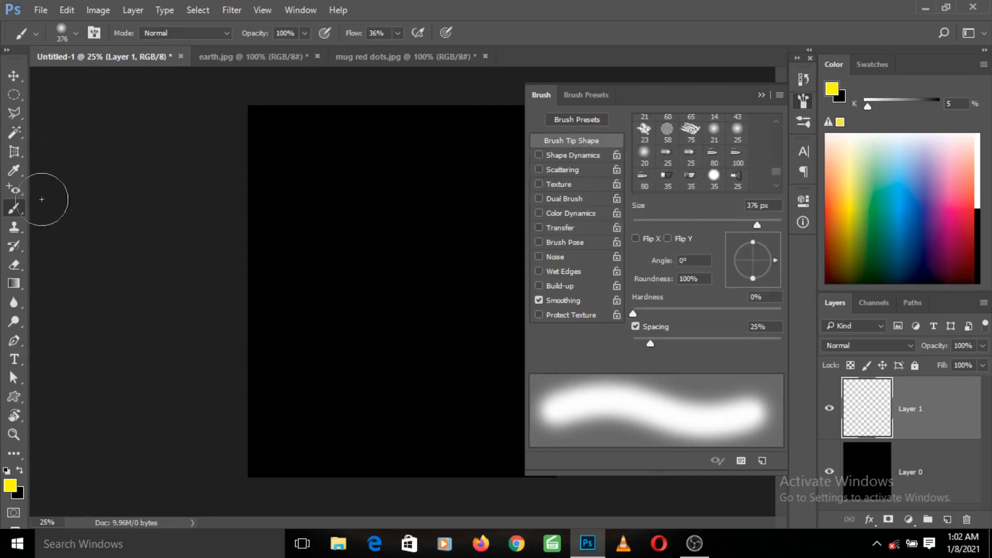
right_click(17, 211)
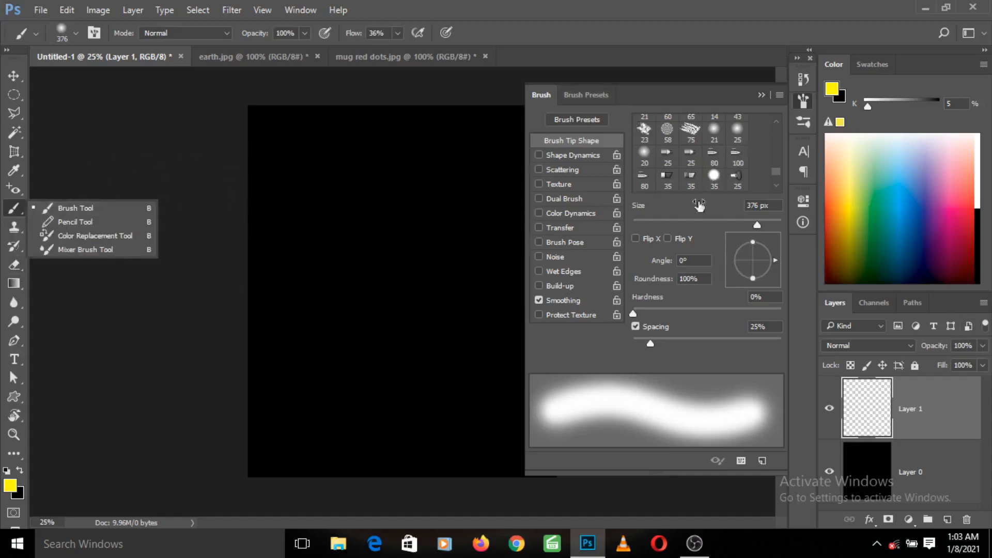
Set the brush size to 139 px and paint a small soft dab in the canvas's upper-left area.
mouse_move(776, 169)
mouse_down()
mouse_move(774, 122)
mouse_move(770, 156)
mouse_move(770, 144)
mouse_up()
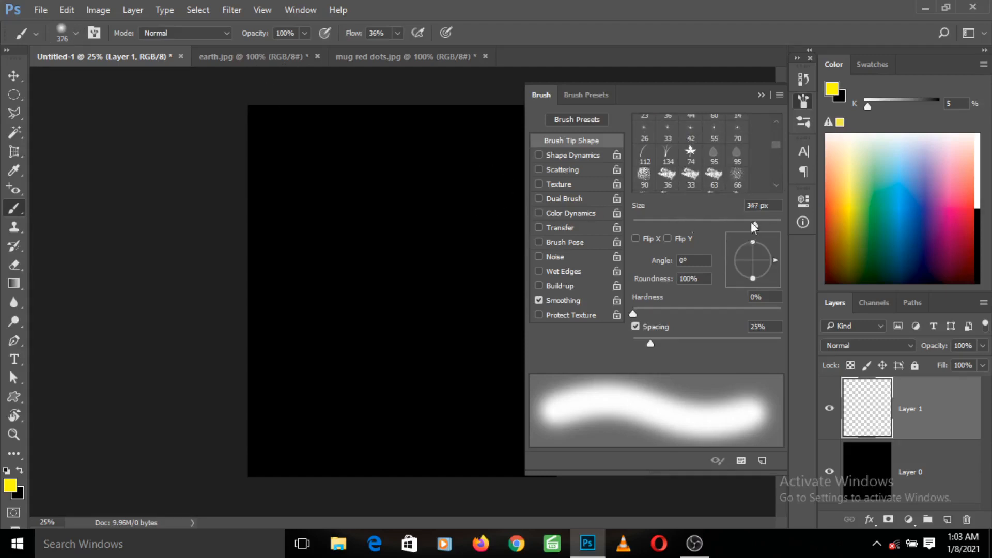
drag(751, 222, 719, 221)
mouse_move(754, 241)
mouse_down()
mouse_move(757, 253)
mouse_move(756, 241)
mouse_up()
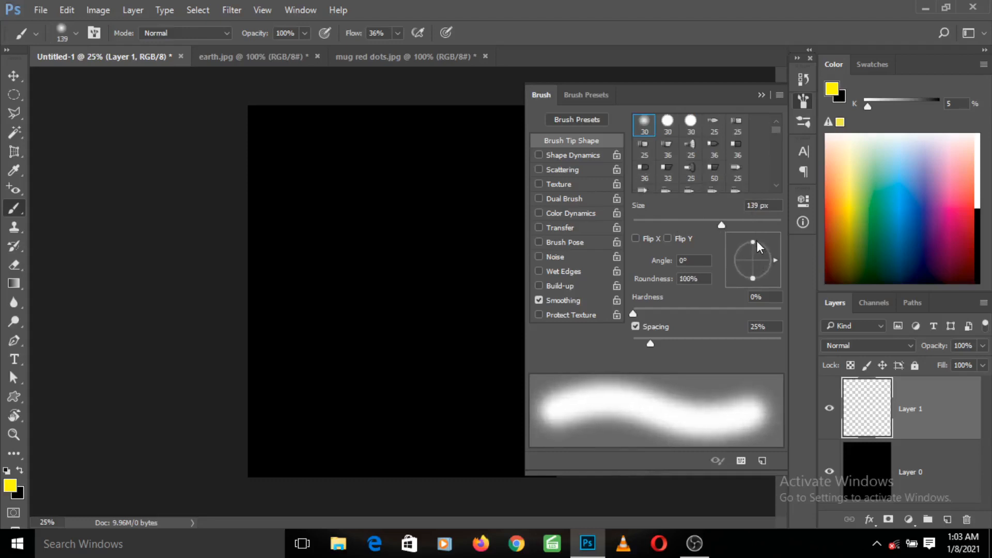
click(334, 166)
Enlarge the brush to 300 px, raise the flow to 100%, and paint a soft dab to the right of the small one.
key(bracketright)
key(bracketright)
key(bracketright)
key(bracketright)
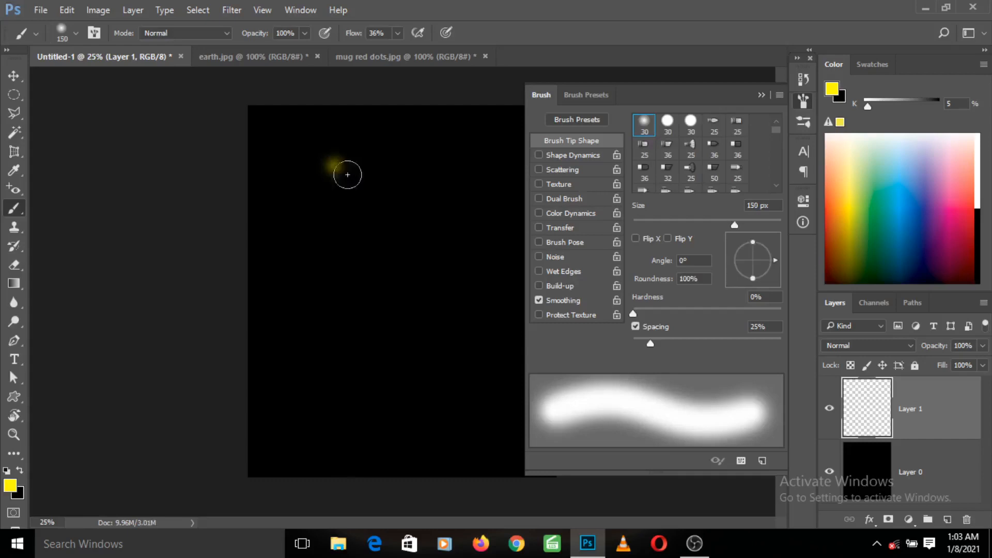
click(398, 33)
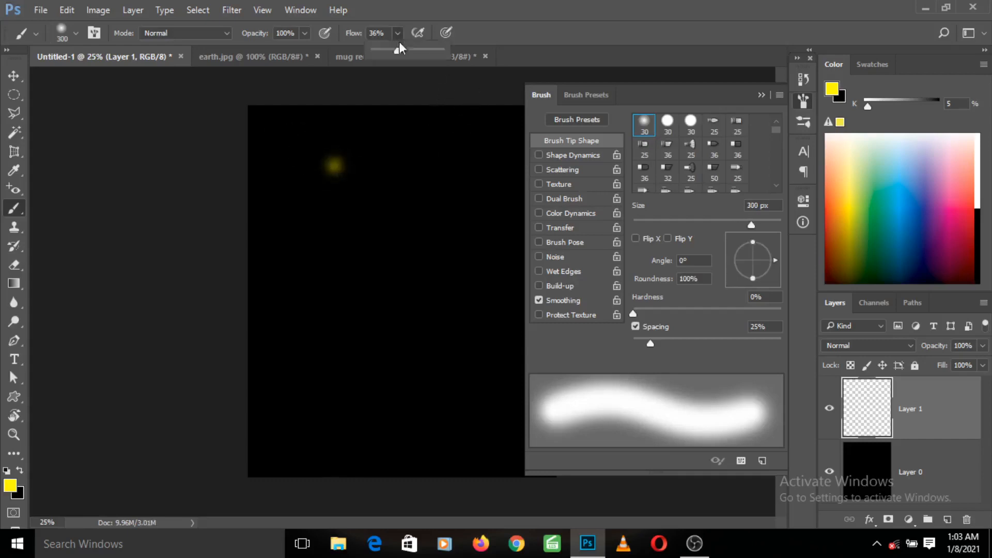
drag(400, 48, 451, 56)
click(386, 168)
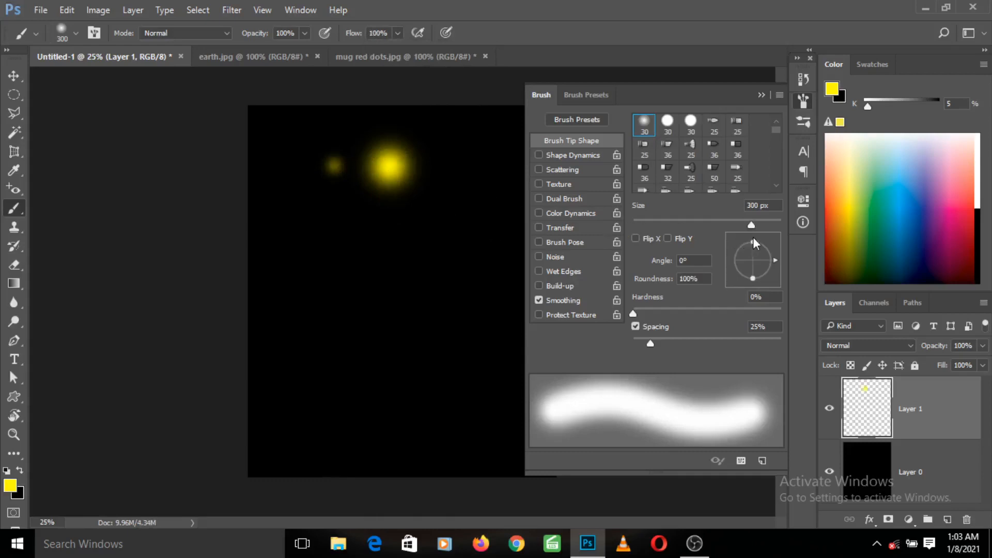
Paint a flattened dab below the large one with 56% roundness, and restore the brush roundness to 100%.
drag(753, 243, 758, 250)
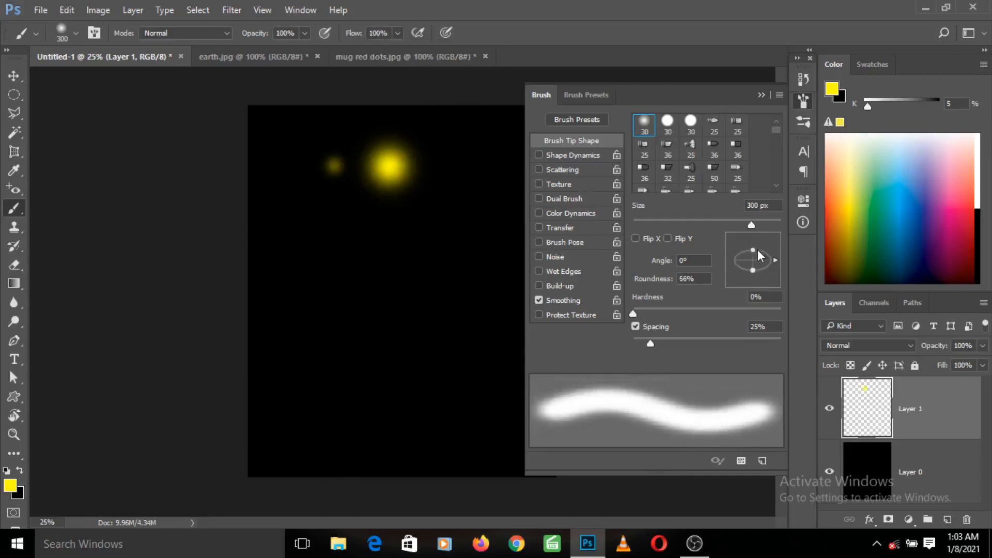
click(418, 228)
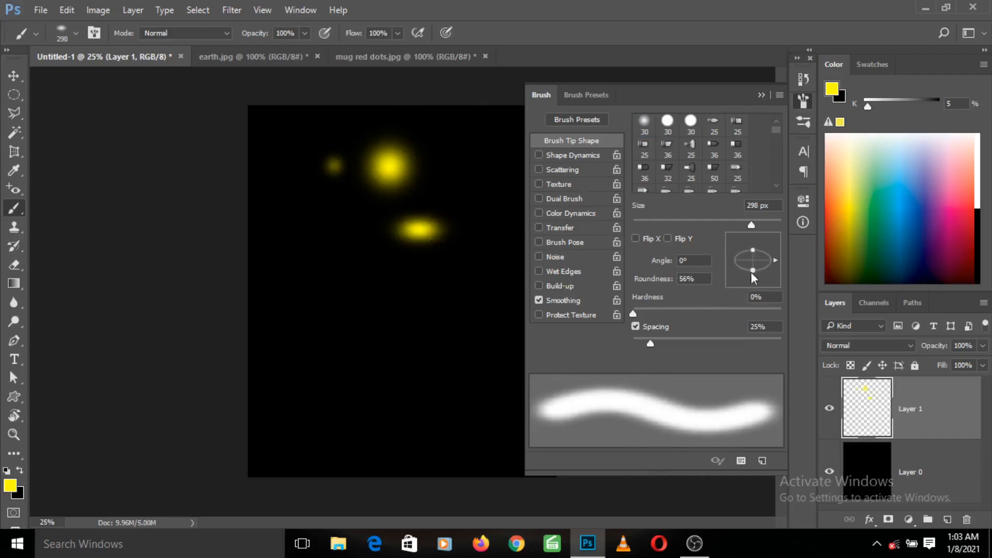
mouse_move(752, 268)
mouse_down()
mouse_move(752, 243)
mouse_move(761, 284)
mouse_up()
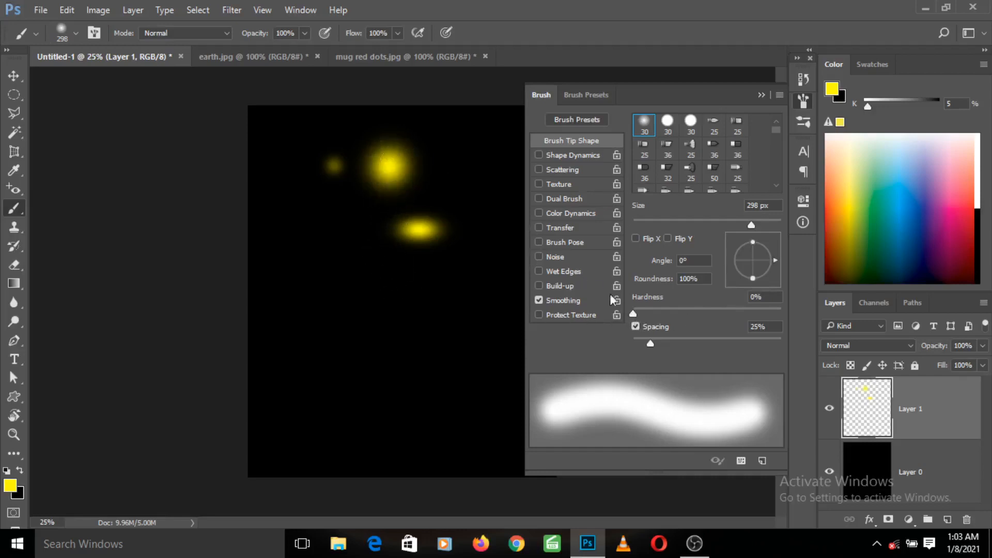
Paint one dab at 100% hardness and another at 50% hardness below the soft dabs, leaving the hardness at 50%.
drag(634, 314, 789, 315)
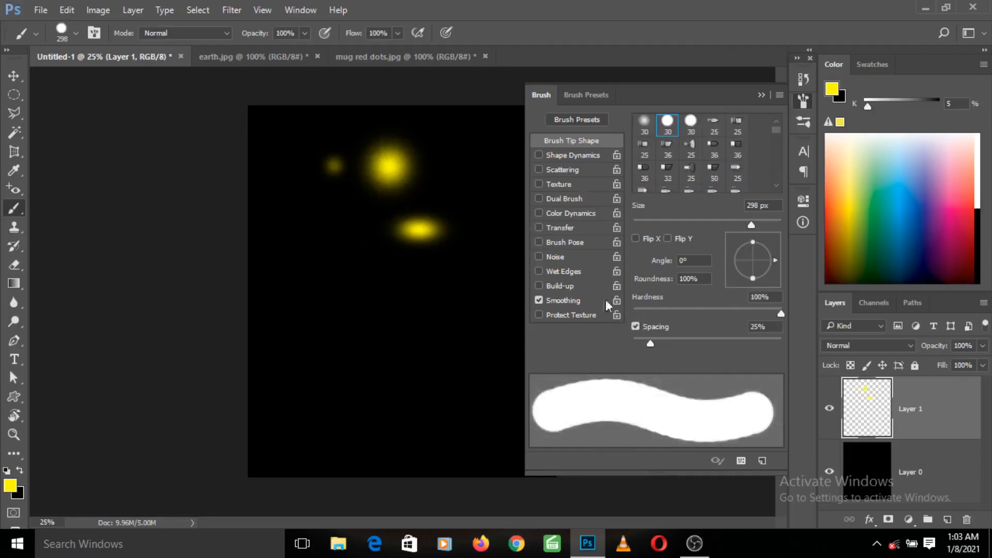
click(338, 253)
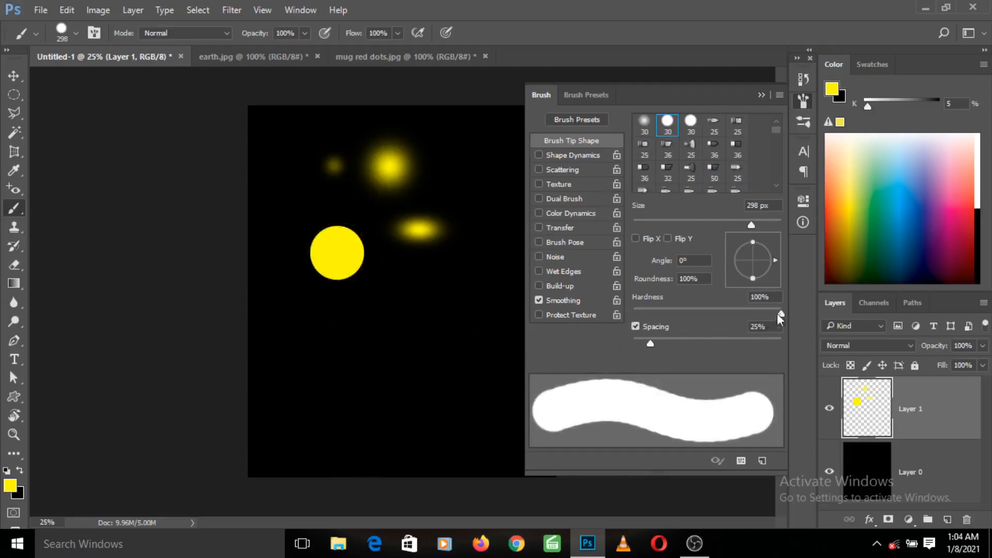
drag(780, 314, 707, 314)
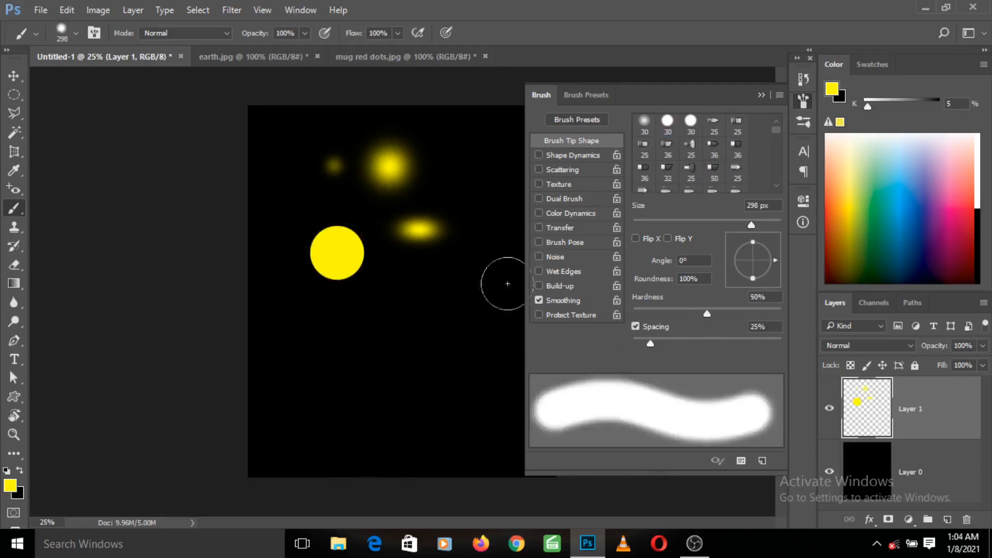
click(418, 287)
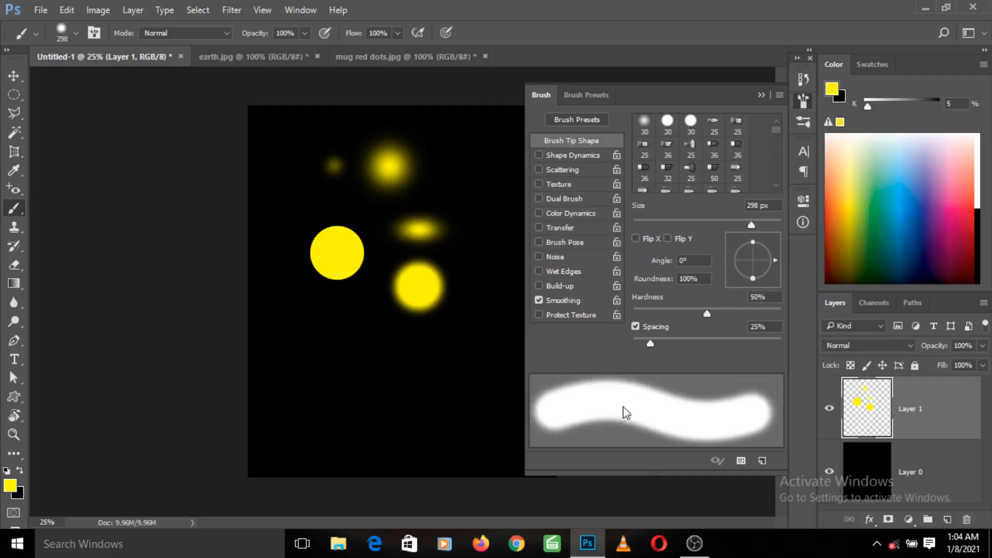
Set the brush spacing to 1% and paint a continuous wavy stroke across the lower half of the canvas.
mouse_move(649, 345)
mouse_down()
mouse_move(701, 347)
mouse_move(633, 356)
mouse_up()
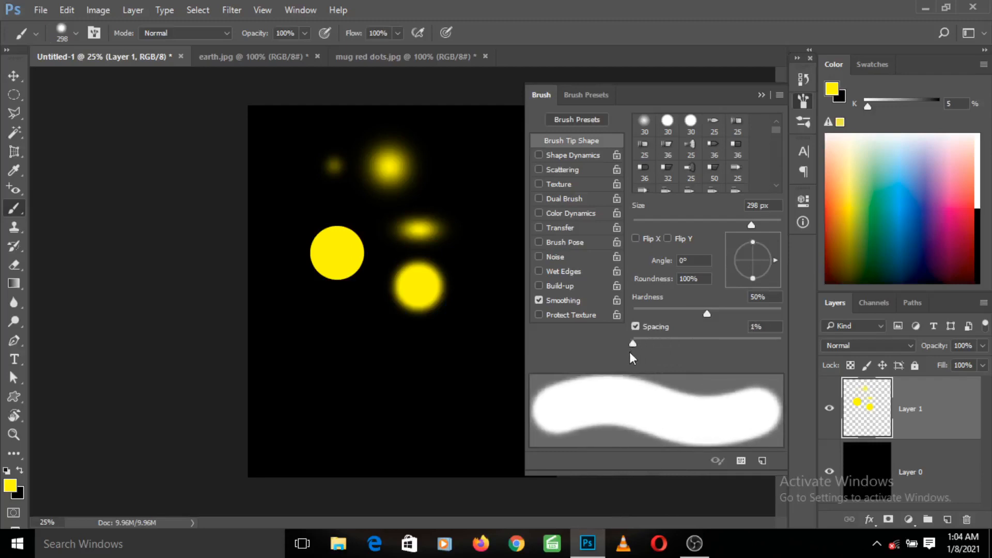
click(310, 323)
mouse_move(325, 327)
mouse_down()
mouse_move(364, 391)
mouse_move(401, 407)
mouse_move(420, 402)
mouse_move(438, 371)
mouse_move(440, 278)
mouse_move(468, 278)
mouse_move(498, 325)
mouse_up()
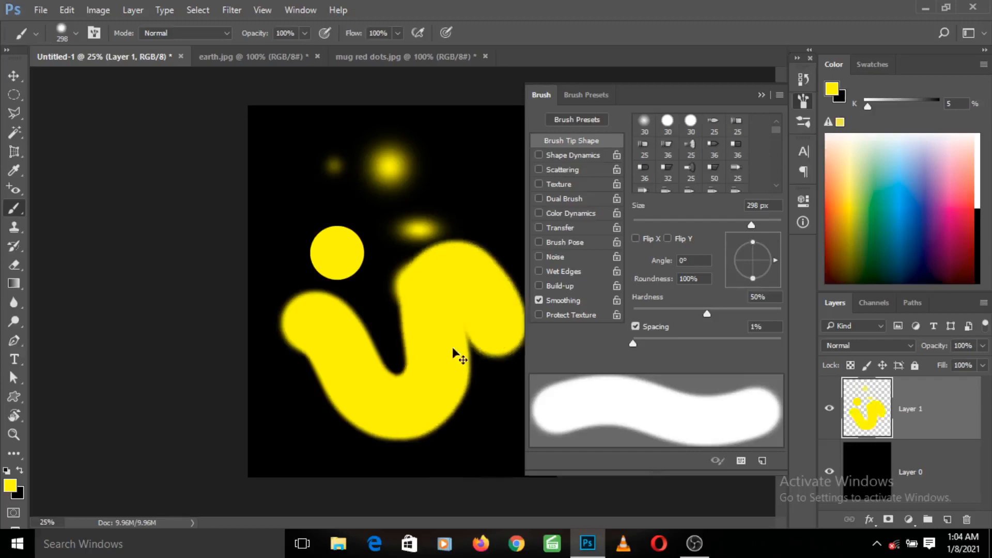
Undo the wavy stroke and the test dabs back to the two soft dabs near the top of the canvas.
key(ctrl+z)
key(ctrl+alt+z)
key(ctrl+alt+z)
key(ctrl+alt+z)
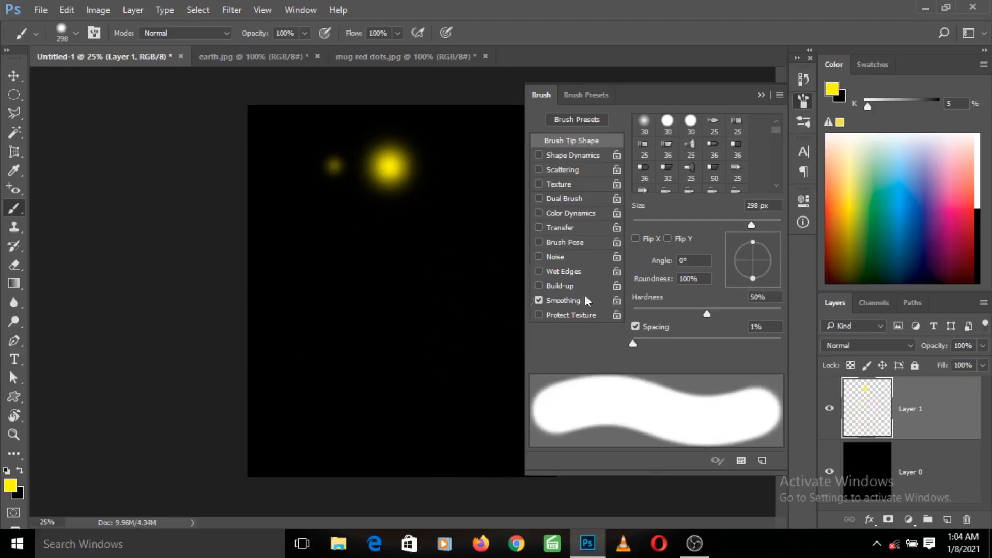
Set the brush spacing to 139% and paint a curved stroke of separate dots across the canvas.
drag(630, 343, 721, 359)
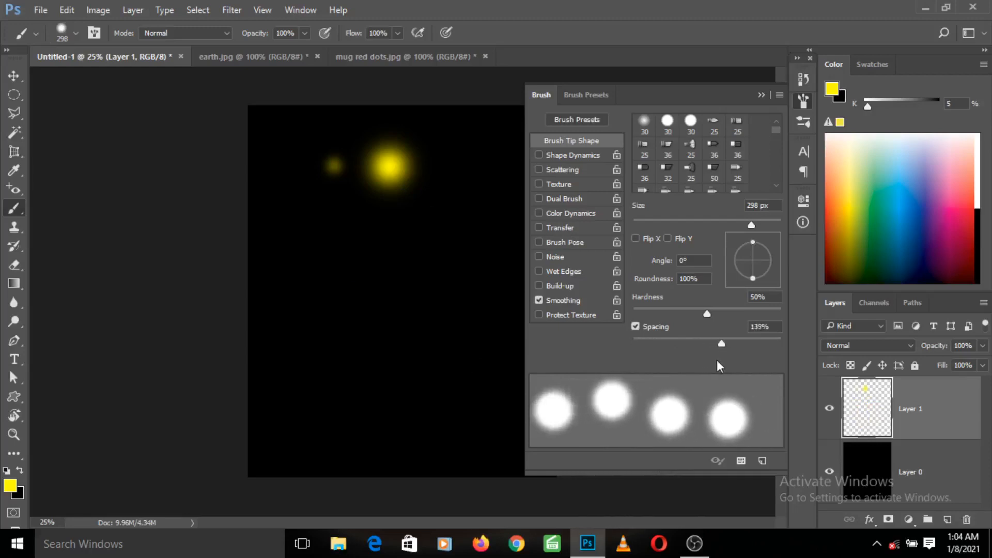
click(279, 271)
mouse_move(279, 270)
mouse_down()
mouse_move(317, 290)
mouse_move(376, 387)
mouse_move(403, 398)
mouse_move(447, 381)
mouse_move(461, 249)
mouse_move(452, 256)
mouse_up()
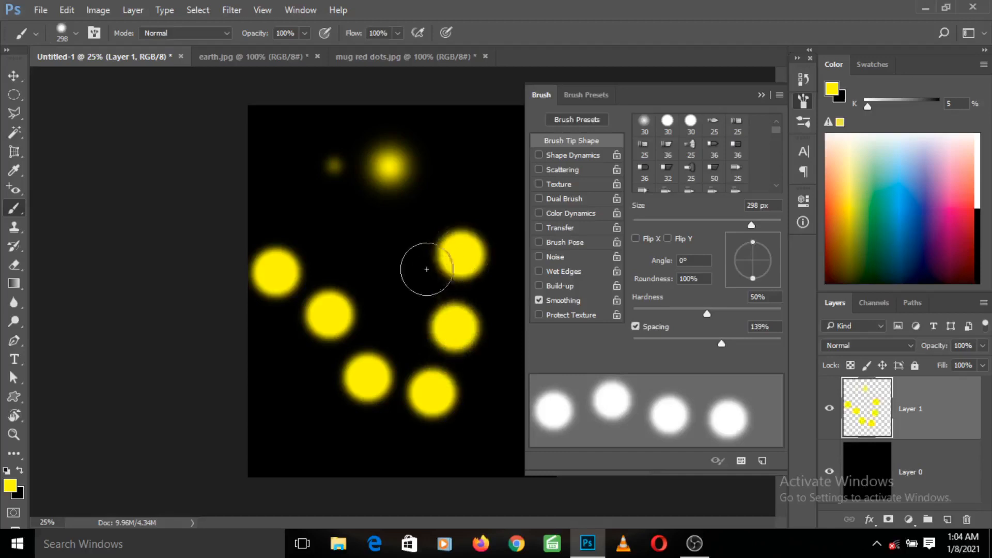
Undo the dotted stroke and the remaining soft test dabs.
key(ctrl+z)
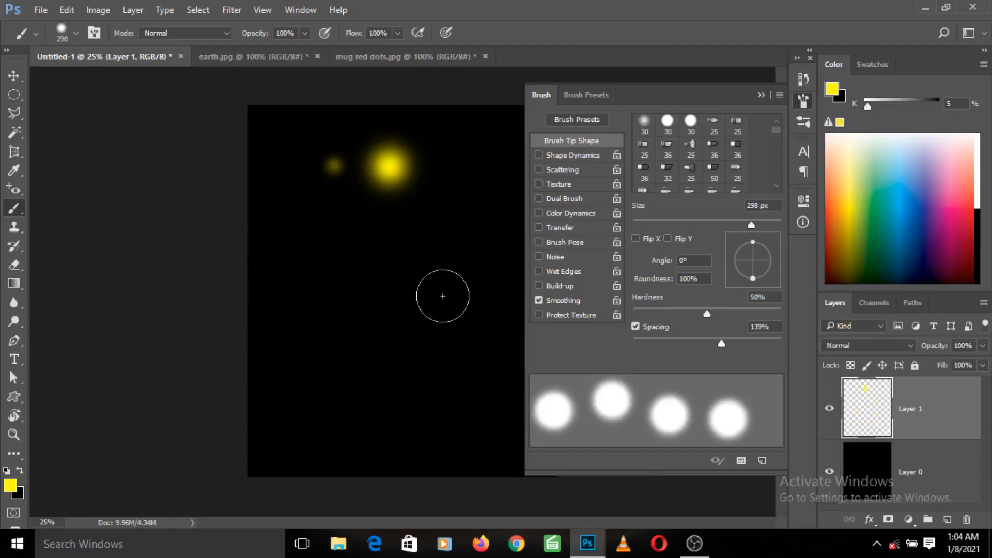
key(ctrl+z)
key(ctrl+z)
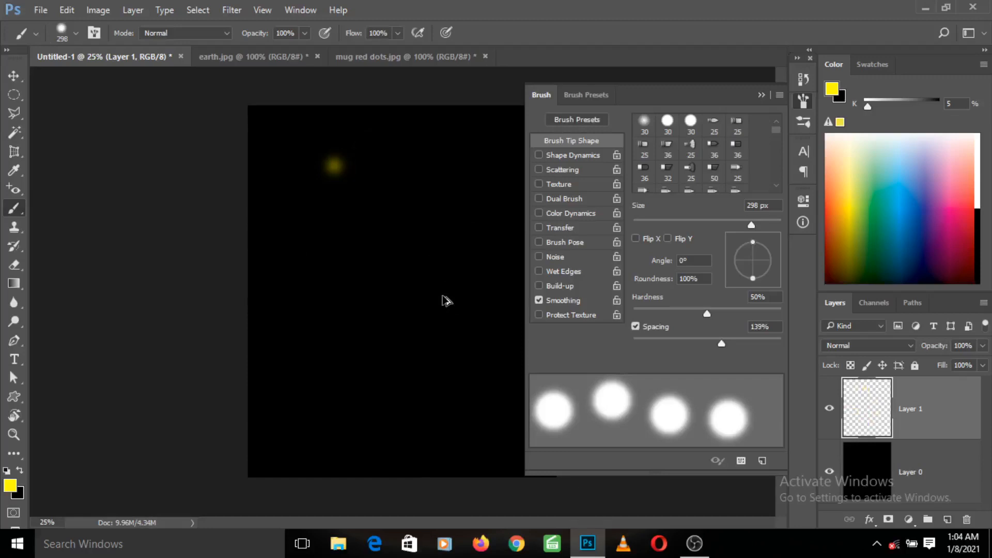
Enable Shape Dynamics, paint a test stroke with 65% size jitter, and paint another with 45% roundness jitter added.
click(574, 155)
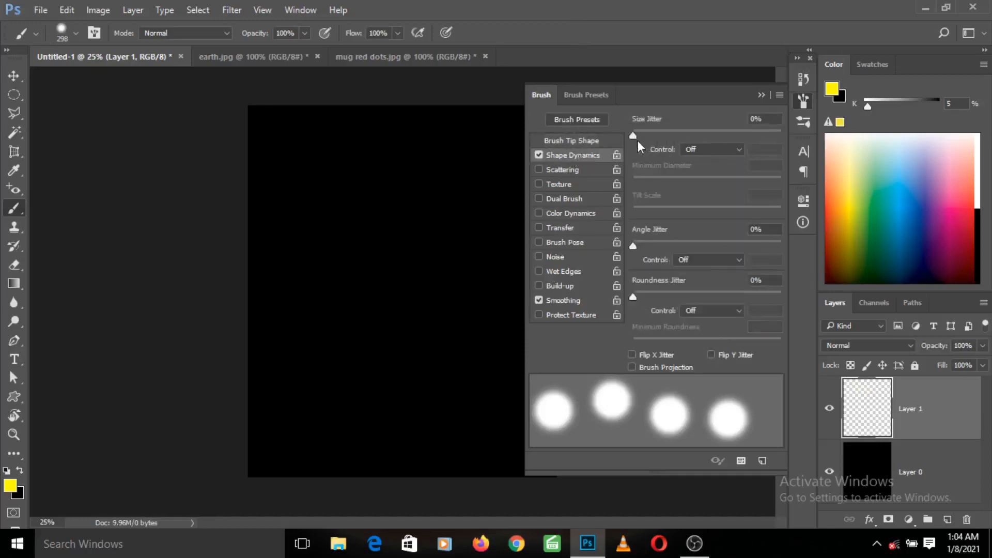
drag(634, 135, 730, 147)
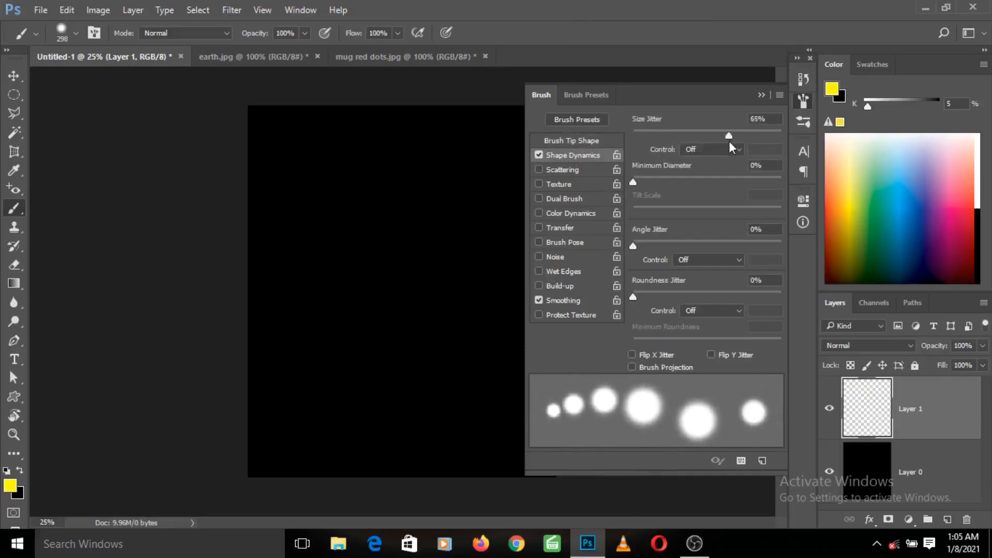
mouse_move(293, 150)
mouse_down()
mouse_move(347, 193)
mouse_move(380, 258)
mouse_move(424, 293)
mouse_move(453, 256)
mouse_move(454, 175)
mouse_move(489, 160)
mouse_move(459, 175)
mouse_move(484, 181)
mouse_up()
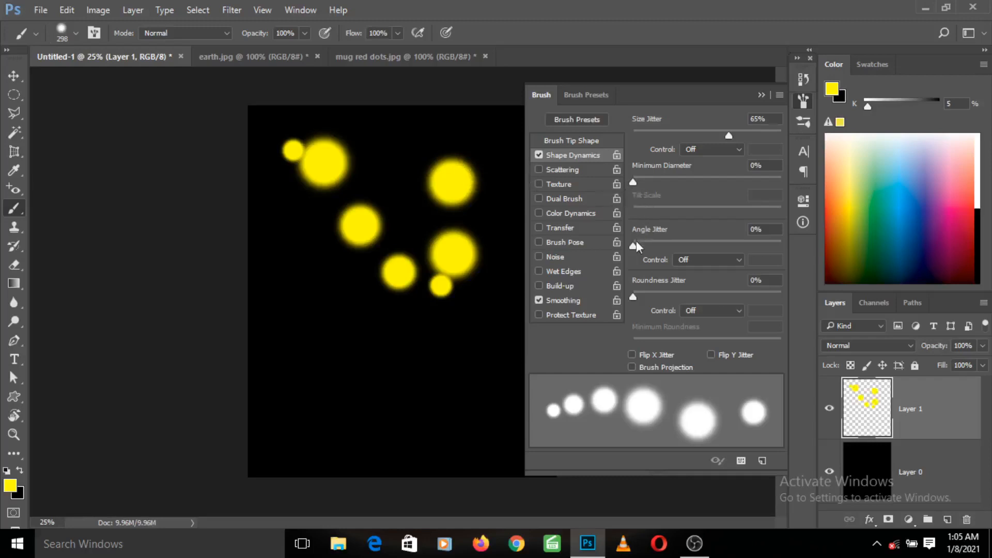
drag(633, 297, 699, 298)
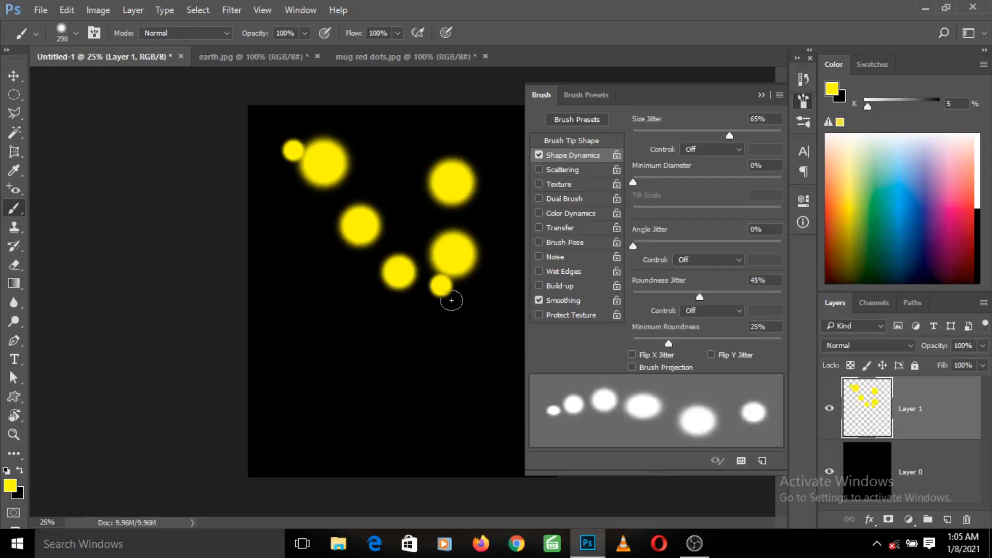
mouse_move(303, 295)
mouse_down()
mouse_move(394, 353)
mouse_move(435, 359)
mouse_move(494, 286)
mouse_move(497, 227)
mouse_move(491, 213)
mouse_move(355, 188)
mouse_move(327, 212)
mouse_move(319, 271)
mouse_move(277, 280)
mouse_up()
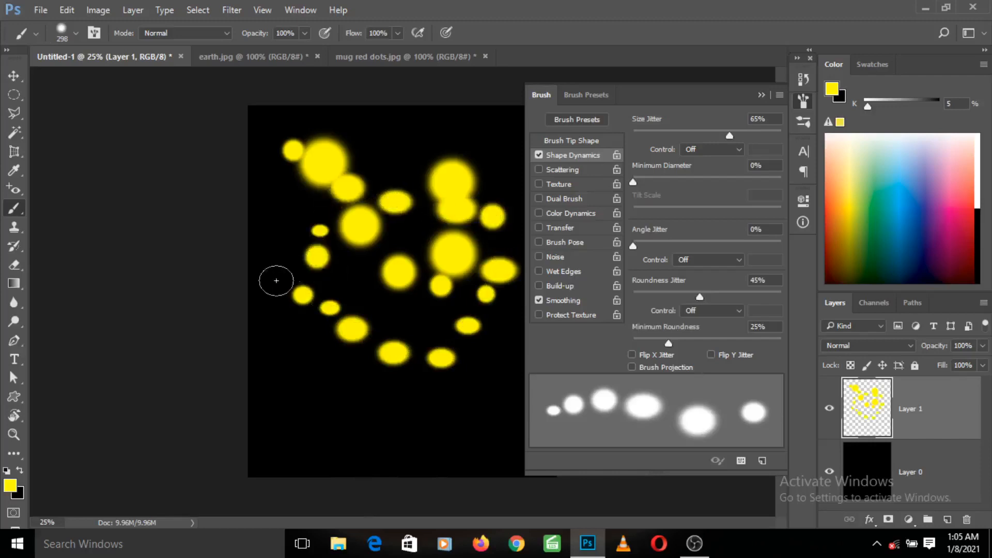
Undo both jitter test strokes to clear the canvas.
key(ctrl+z)
key(ctrl+z)
key(ctrl+z)
key(ctrl+z)
key(ctrl+z)
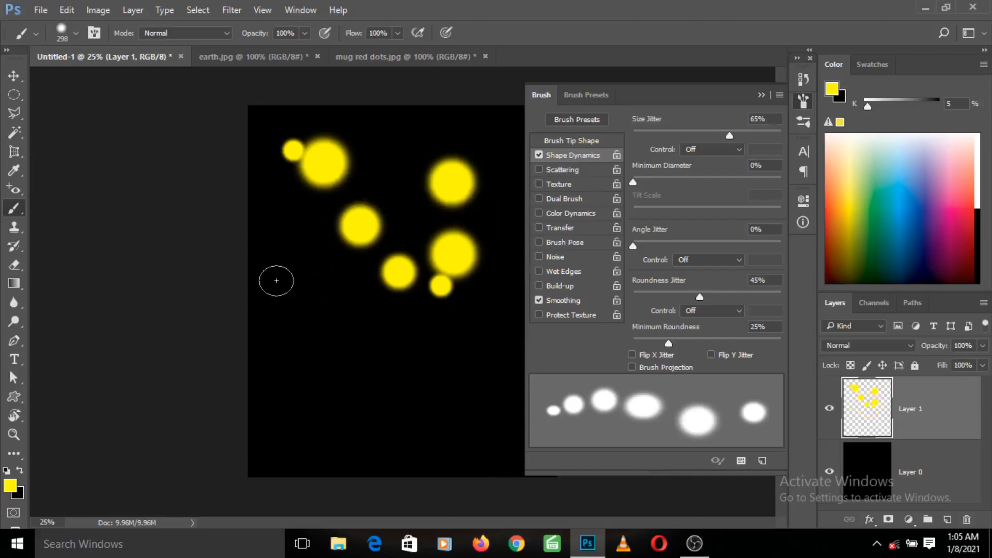
key(ctrl+z)
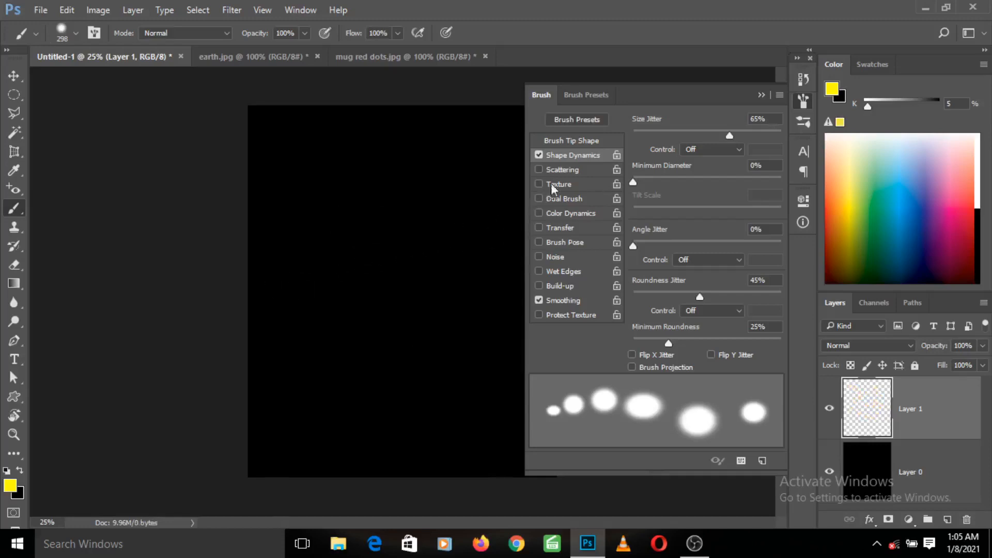
Enable Scattering for the brush and set the scatter amount to 500%.
click(563, 170)
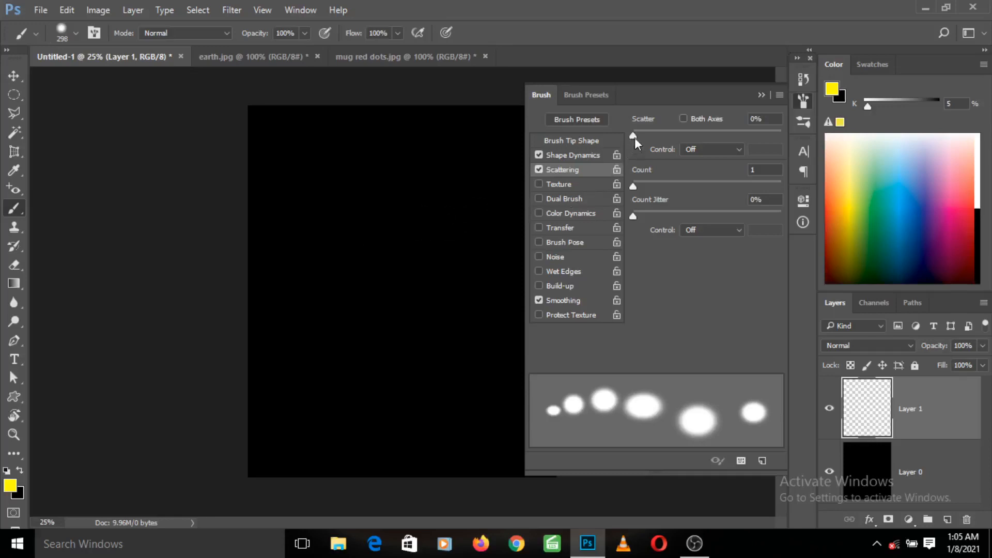
mouse_move(633, 136)
mouse_down()
mouse_move(684, 137)
mouse_move(656, 137)
mouse_move(653, 155)
mouse_move(661, 138)
mouse_move(729, 135)
mouse_move(708, 144)
mouse_up()
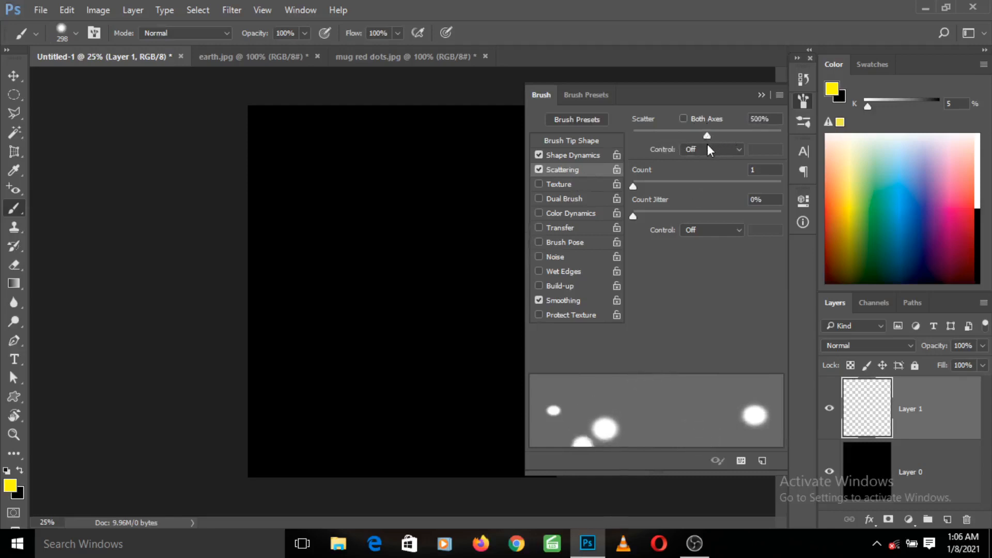
Paint a test stroke with 500% scatter, undo it, and enable Transfer for the brush.
mouse_move(327, 195)
mouse_down()
mouse_move(363, 225)
mouse_move(409, 359)
mouse_move(437, 358)
mouse_move(478, 308)
mouse_move(449, 147)
mouse_move(364, 156)
mouse_move(394, 348)
mouse_move(422, 389)
mouse_move(421, 418)
mouse_move(385, 431)
mouse_move(330, 399)
mouse_move(410, 353)
mouse_move(382, 392)
mouse_move(313, 425)
mouse_move(356, 426)
mouse_move(393, 408)
mouse_up()
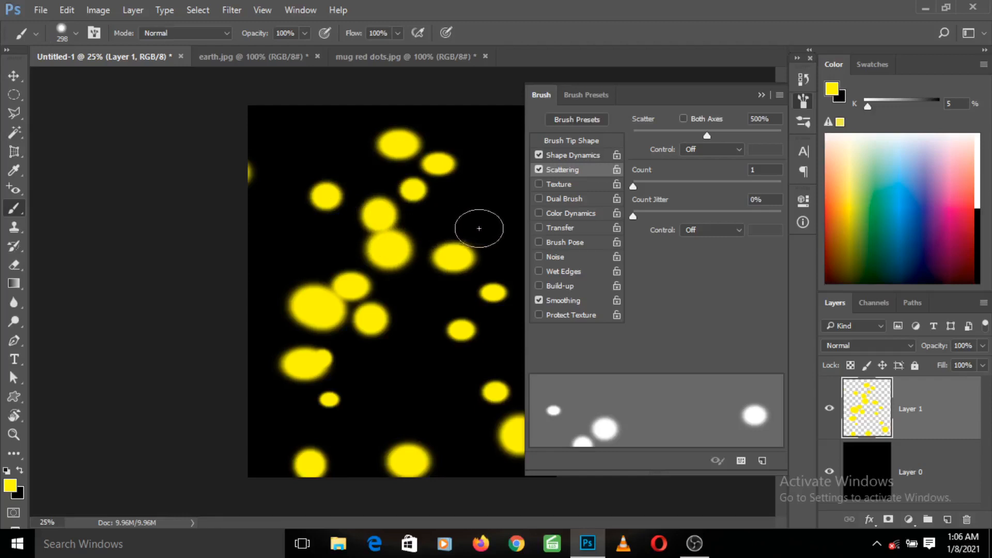
click(571, 230)
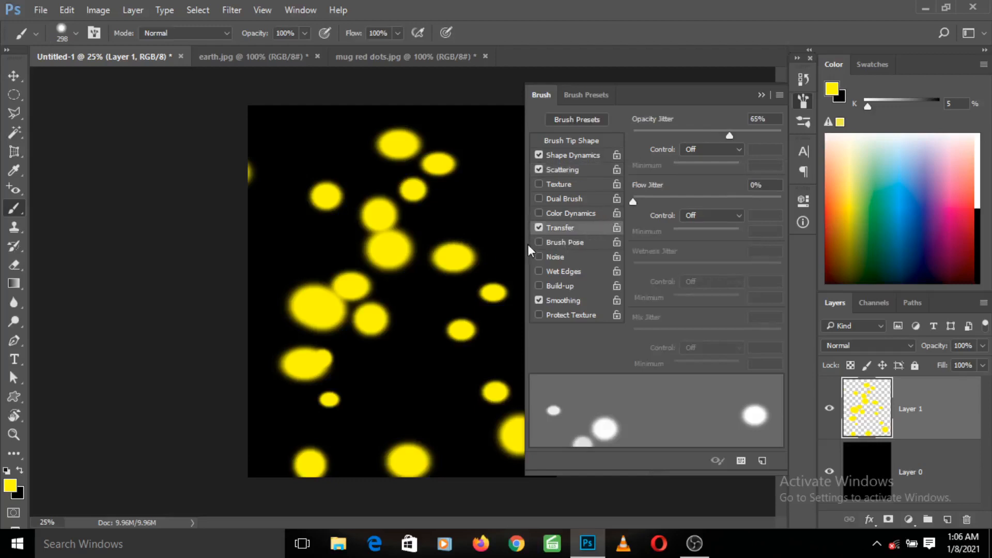
key(ctrl+z)
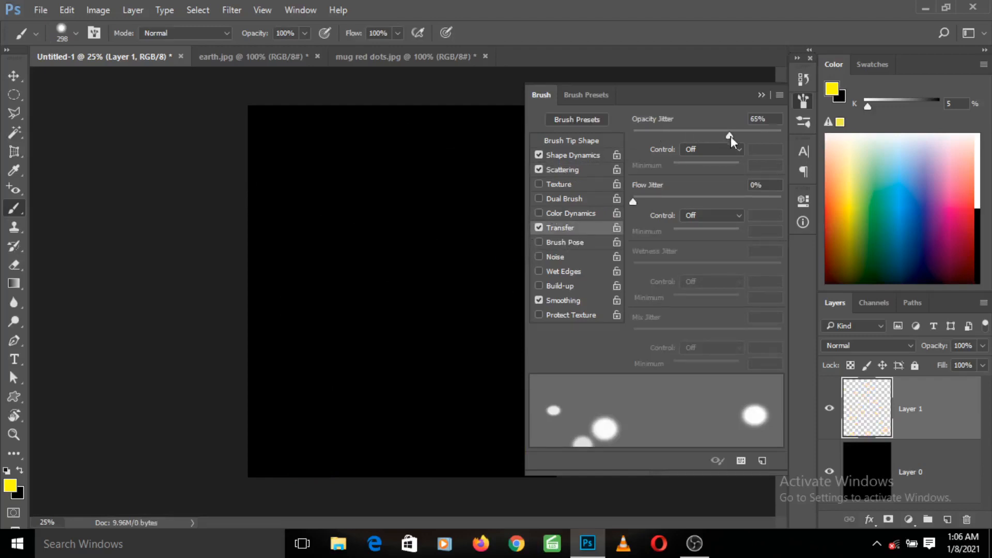
Reduce the brush's scatter amount to 172% and set its Transfer opacity jitter to 61%.
drag(690, 138, 711, 144)
click(591, 169)
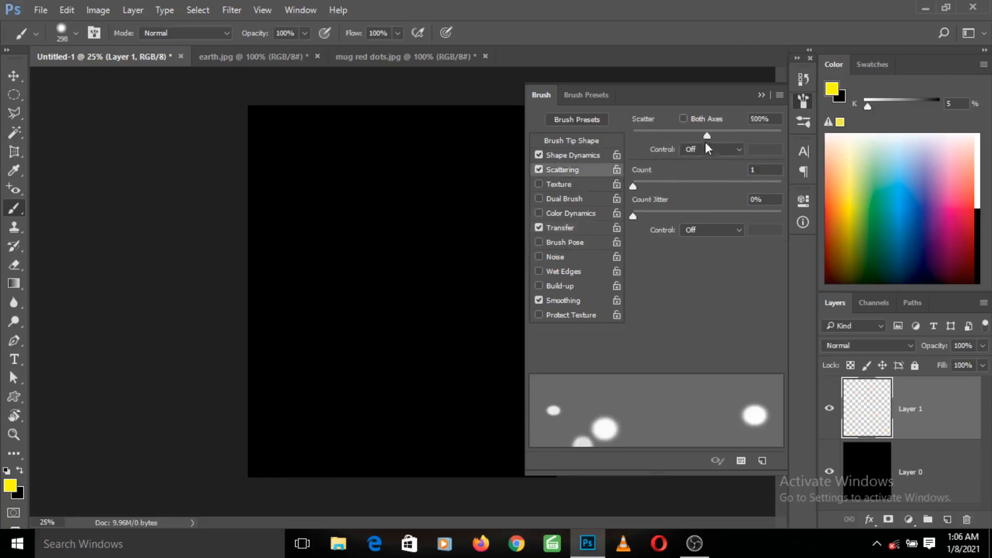
drag(704, 136, 659, 155)
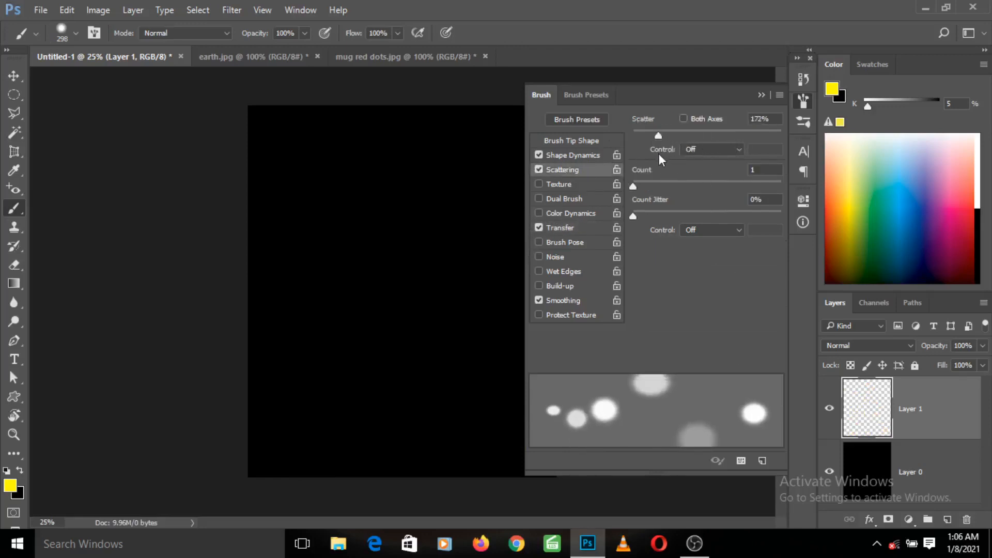
click(576, 228)
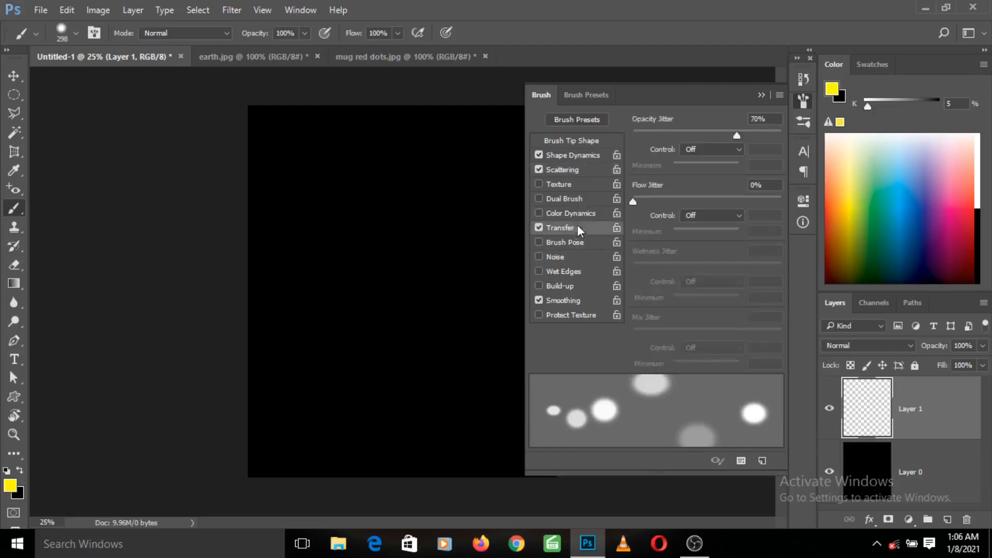
mouse_move(737, 134)
mouse_down()
mouse_move(665, 140)
mouse_move(723, 141)
mouse_up()
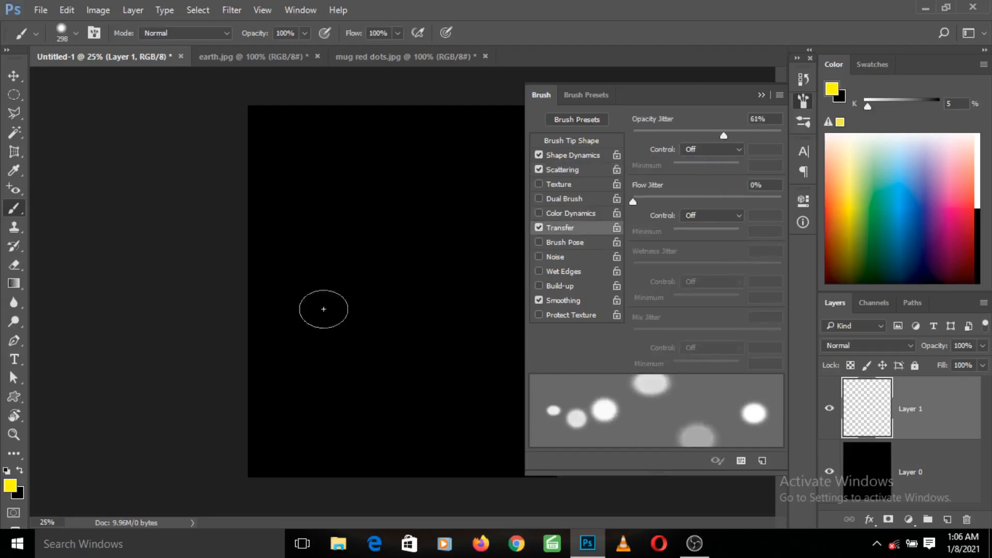
Paint scattered test dabs with 61% opacity jitter, and paint more over the canvas with the jitter at 100%.
mouse_move(312, 197)
mouse_down()
mouse_move(412, 332)
mouse_move(446, 173)
mouse_move(380, 170)
mouse_move(369, 263)
mouse_move(316, 311)
mouse_move(323, 370)
mouse_move(372, 395)
mouse_up()
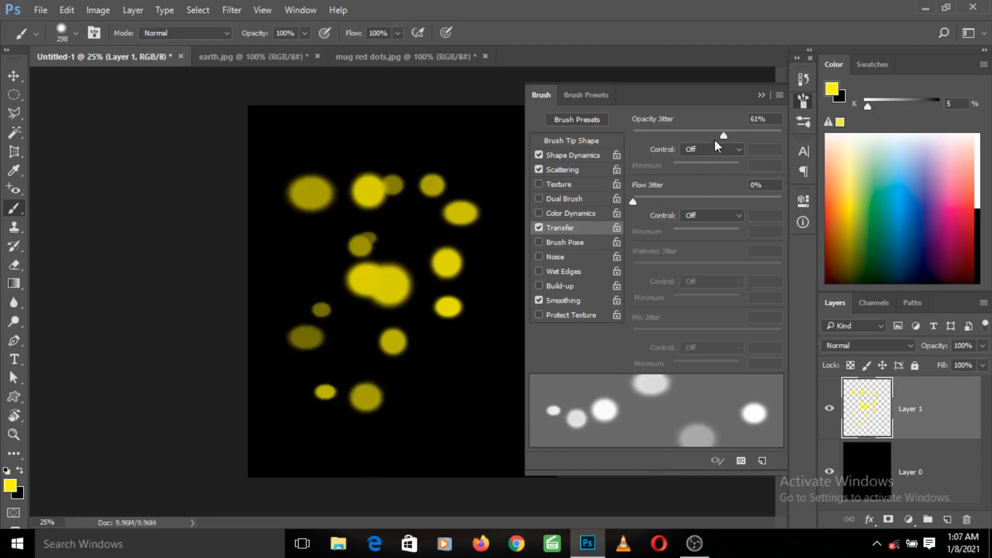
drag(731, 134, 774, 138)
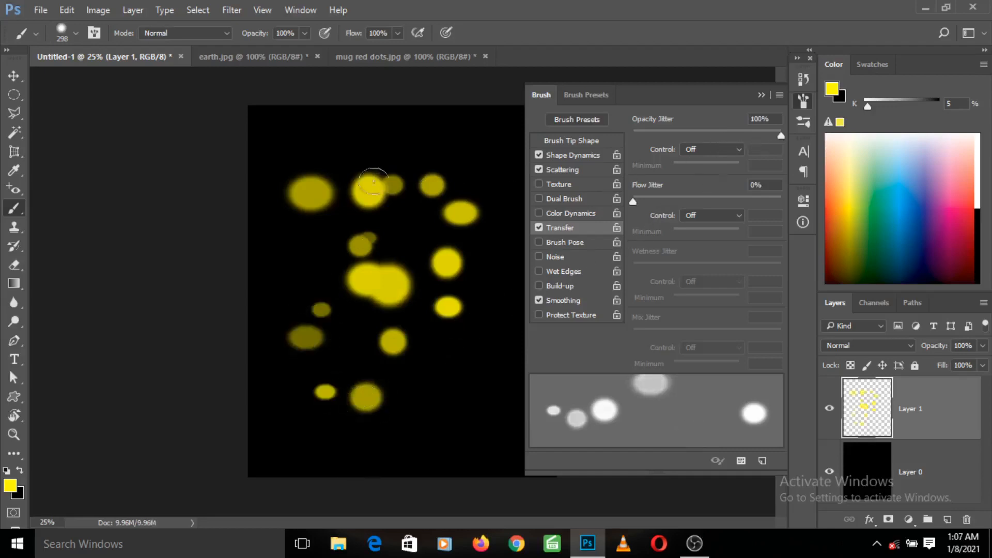
mouse_move(428, 146)
mouse_down()
mouse_move(362, 235)
mouse_move(334, 321)
mouse_move(366, 358)
mouse_move(414, 381)
mouse_move(439, 405)
mouse_move(448, 434)
mouse_move(395, 452)
mouse_move(324, 447)
mouse_move(307, 398)
mouse_move(310, 287)
mouse_move(329, 234)
mouse_move(490, 181)
mouse_move(484, 142)
mouse_move(449, 138)
mouse_move(324, 168)
mouse_move(291, 309)
mouse_move(438, 338)
mouse_move(468, 389)
mouse_move(434, 409)
mouse_up()
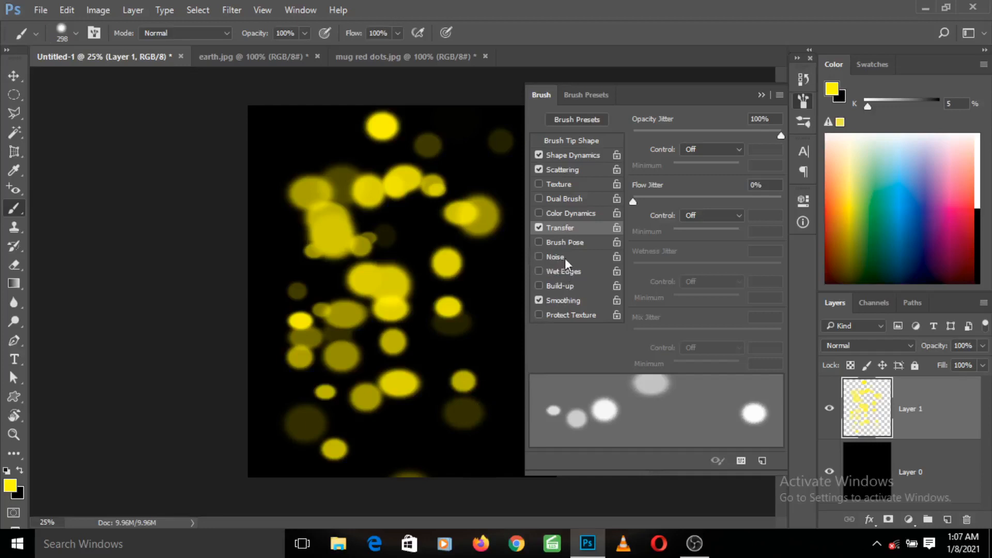
Enable Color Dynamics with 36% foreground/background jitter and paint a test stroke.
click(577, 214)
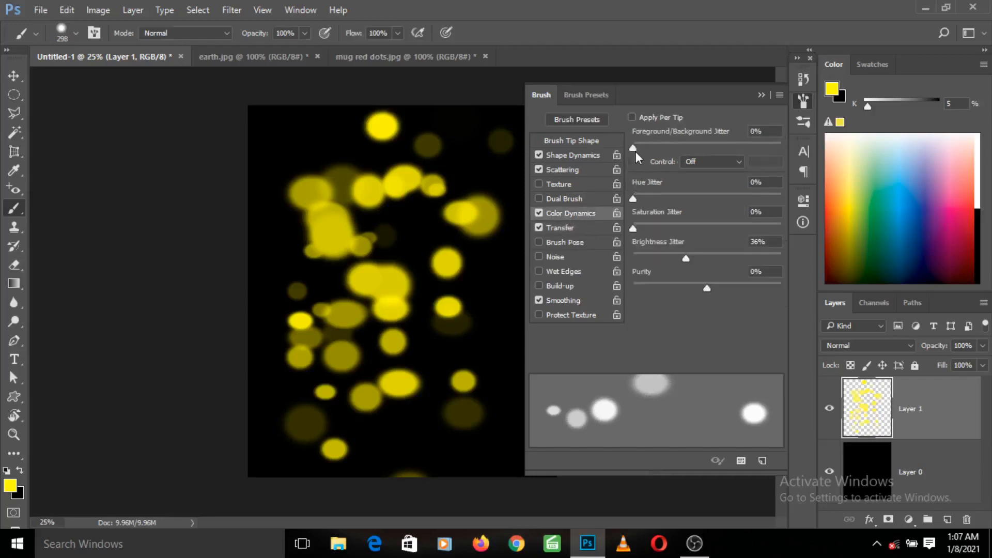
drag(636, 148, 686, 148)
mouse_move(426, 184)
mouse_down()
mouse_move(449, 254)
mouse_move(413, 352)
mouse_move(394, 374)
mouse_move(373, 361)
mouse_up()
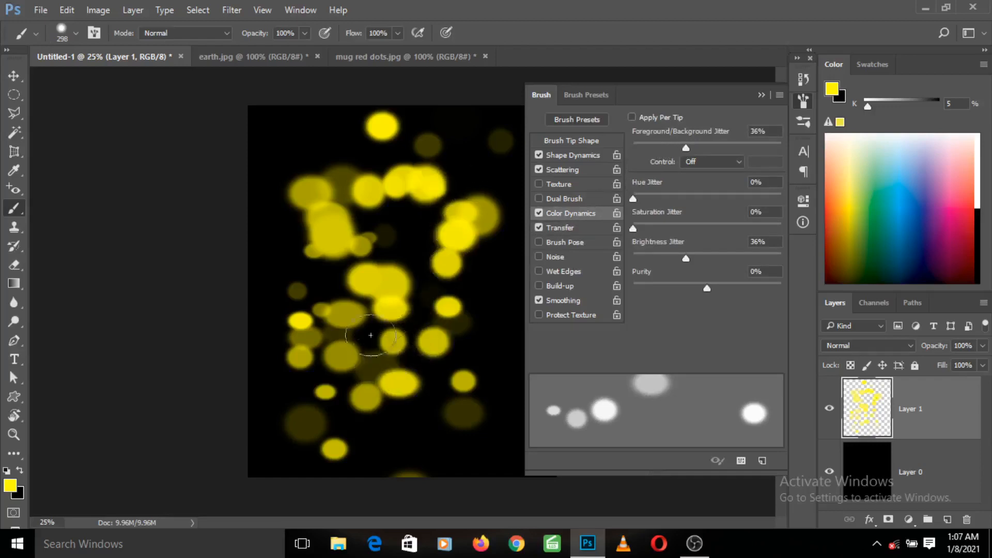
Set the background color to dark red #672121 and paint test strokes over the existing dabs.
click(17, 494)
click(707, 268)
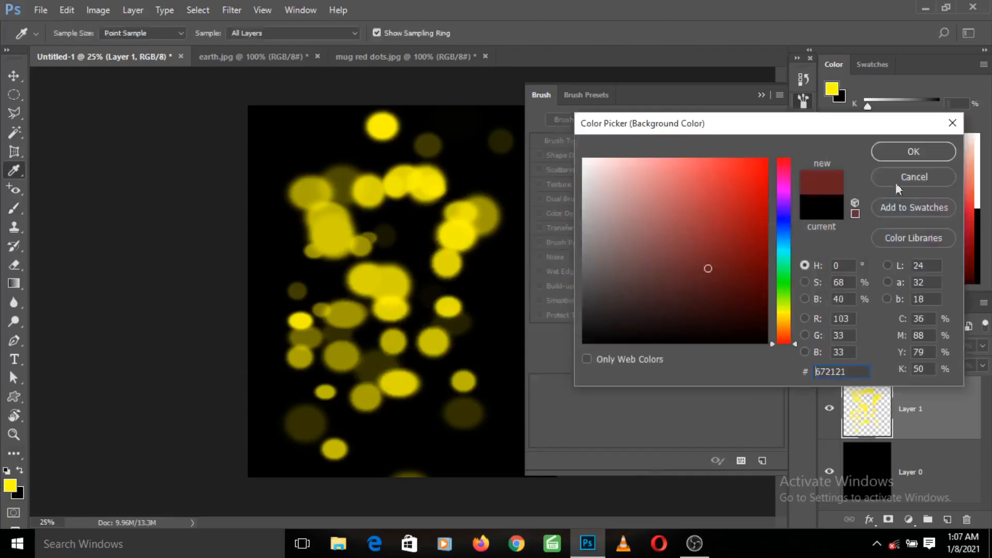
click(912, 151)
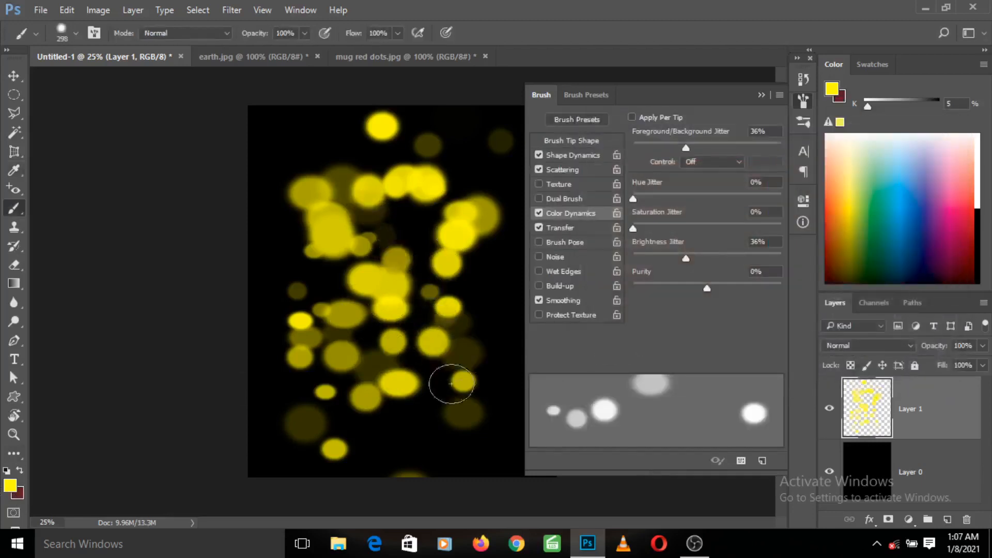
mouse_move(451, 384)
mouse_down()
mouse_move(418, 395)
mouse_move(333, 353)
mouse_move(341, 307)
mouse_move(430, 201)
mouse_move(431, 172)
mouse_move(368, 183)
mouse_up()
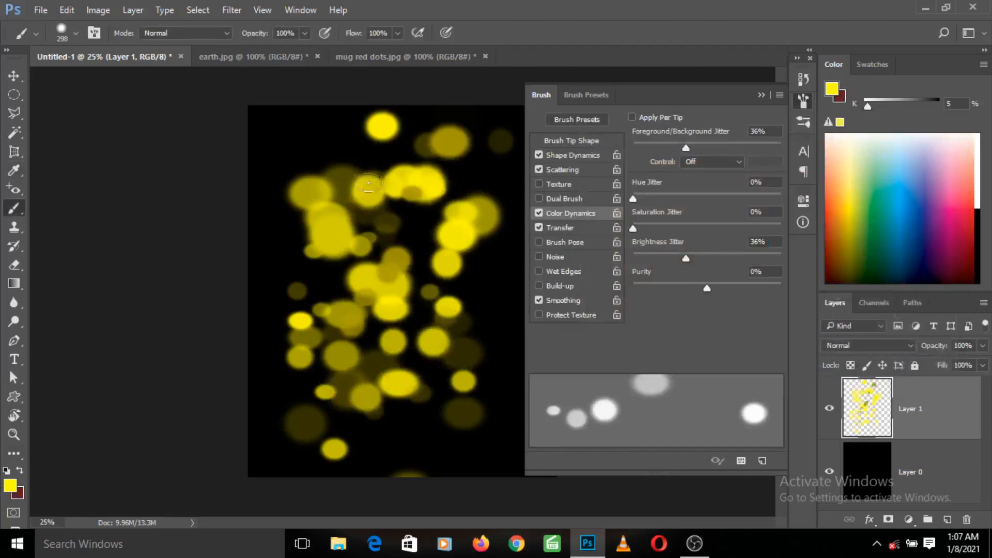
Turn off Color Dynamics for the brush and collapse the detailed brush settings.
click(539, 213)
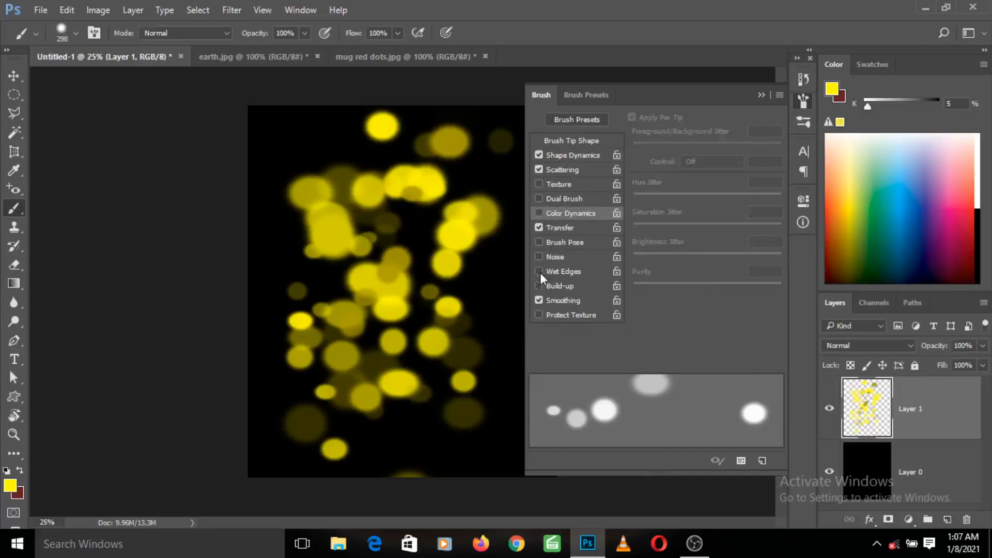
click(762, 96)
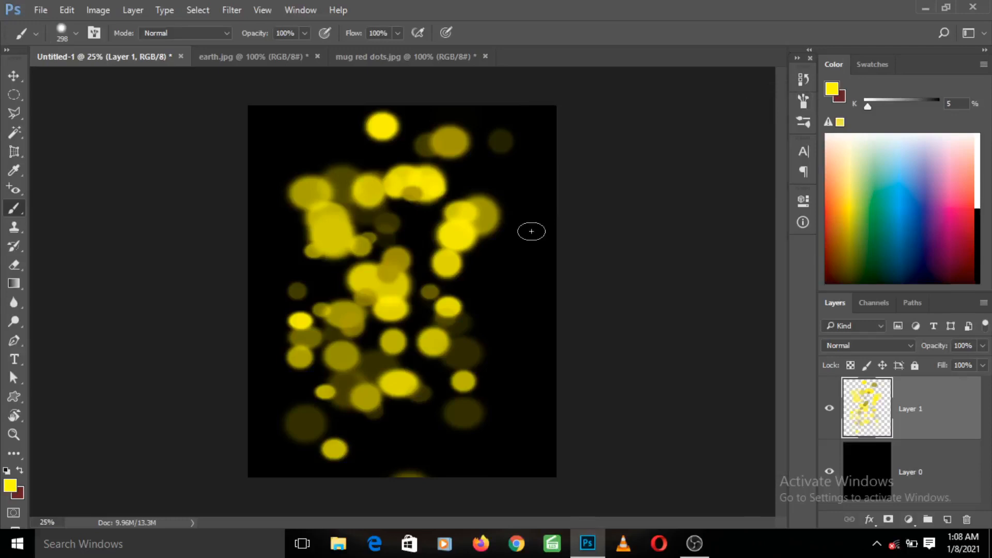
Switch to the Pencil tool and step back through the history until only the plain black Layer 0 remains.
right_click(18, 212)
click(70, 222)
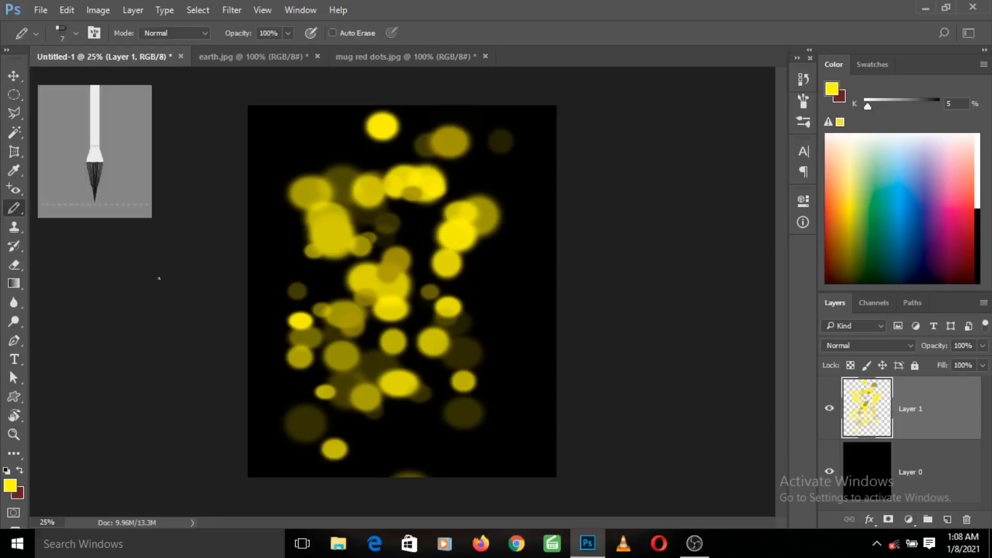
key(ctrl+alt+z)
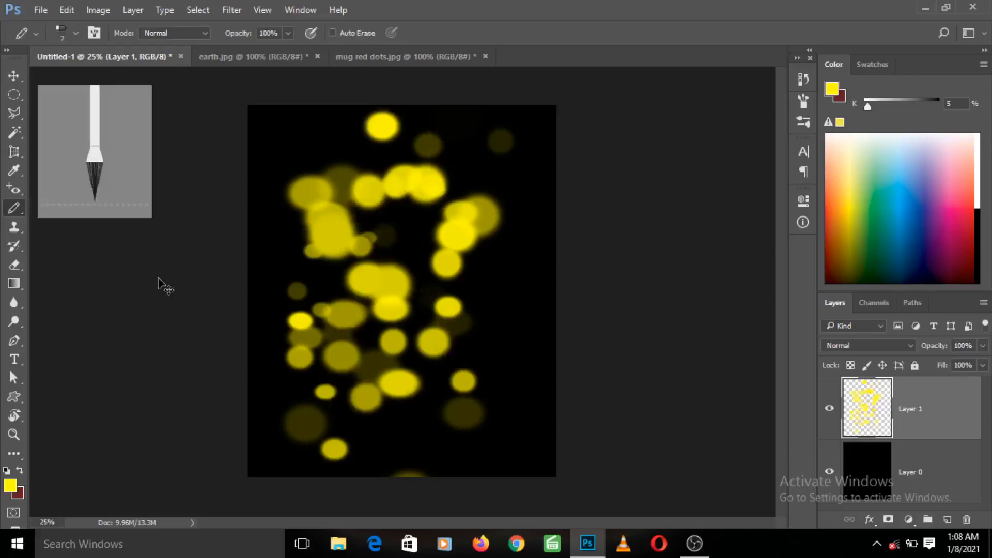
key(ctrl+alt+z)
key(ctrl+alt+z)
key(ctrl+alt+z)
key(ctrl+alt+z)
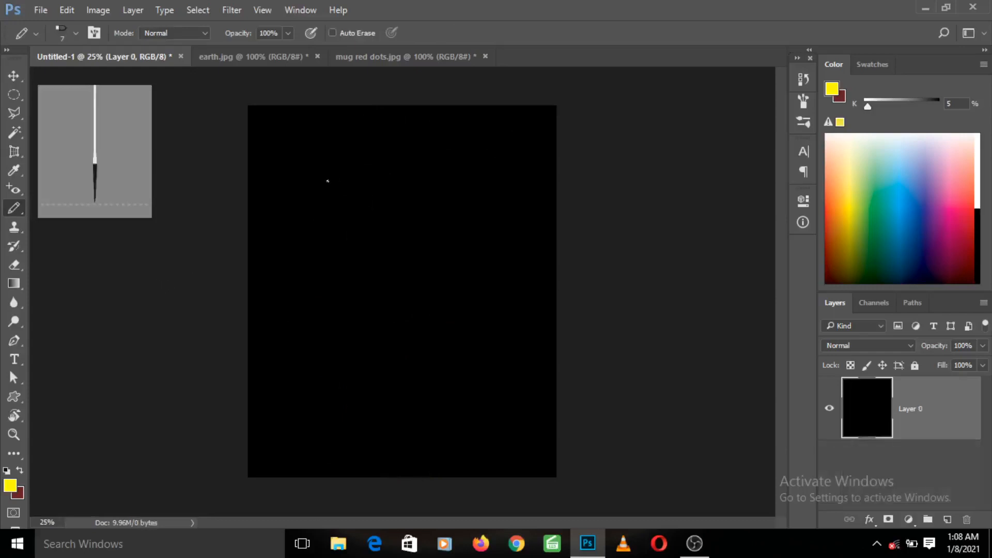
Sketch a yellow face outline with eyes, nose, mouth and one ear on the black layer using the Pencil tool.
mouse_move(326, 191)
mouse_down()
mouse_move(357, 167)
mouse_move(383, 171)
mouse_move(410, 190)
mouse_move(422, 216)
mouse_move(424, 278)
mouse_move(390, 337)
mouse_move(364, 343)
mouse_move(349, 323)
mouse_move(326, 183)
mouse_up()
mouse_move(336, 228)
mouse_down()
mouse_move(365, 230)
mouse_move(336, 239)
mouse_move(335, 227)
mouse_up()
mouse_move(401, 226)
mouse_down()
mouse_move(385, 234)
mouse_move(412, 226)
mouse_move(370, 254)
mouse_move(370, 278)
mouse_move(388, 274)
mouse_move(379, 265)
mouse_move(361, 272)
mouse_move(380, 292)
mouse_move(402, 293)
mouse_move(377, 305)
mouse_up()
mouse_move(351, 231)
mouse_down()
mouse_move(348, 241)
mouse_move(357, 231)
mouse_move(397, 234)
mouse_up()
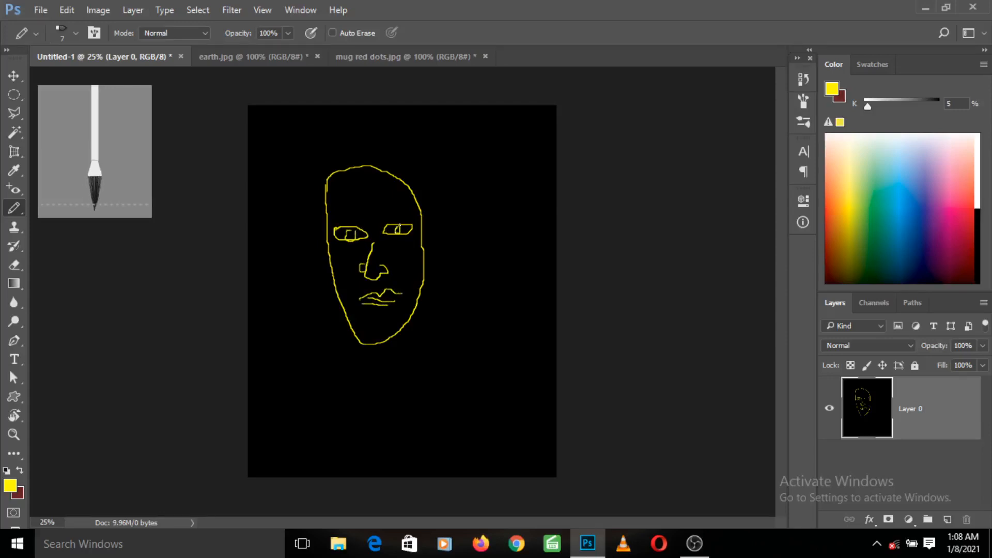
drag(326, 229, 330, 267)
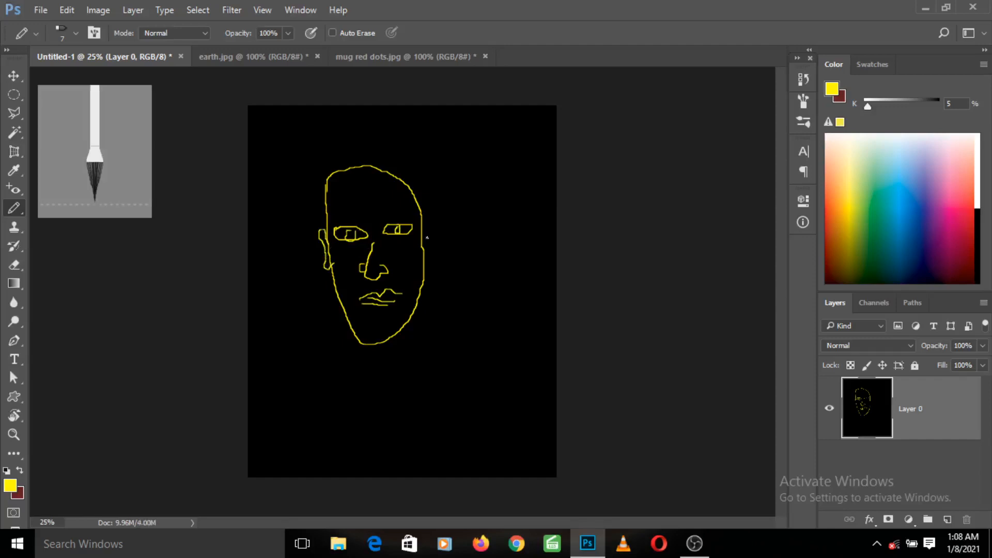
Draw a second ear on the face, handwrite "Face" below the head, and undo both.
mouse_move(424, 235)
mouse_down()
mouse_move(436, 227)
mouse_move(430, 270)
mouse_up()
mouse_move(331, 361)
mouse_down()
mouse_move(318, 386)
mouse_move(323, 418)
mouse_move(314, 393)
mouse_move(361, 394)
mouse_move(352, 392)
mouse_move(360, 415)
mouse_move(378, 397)
mouse_move(369, 414)
mouse_move(399, 408)
mouse_move(395, 394)
mouse_move(387, 416)
mouse_move(411, 413)
mouse_up()
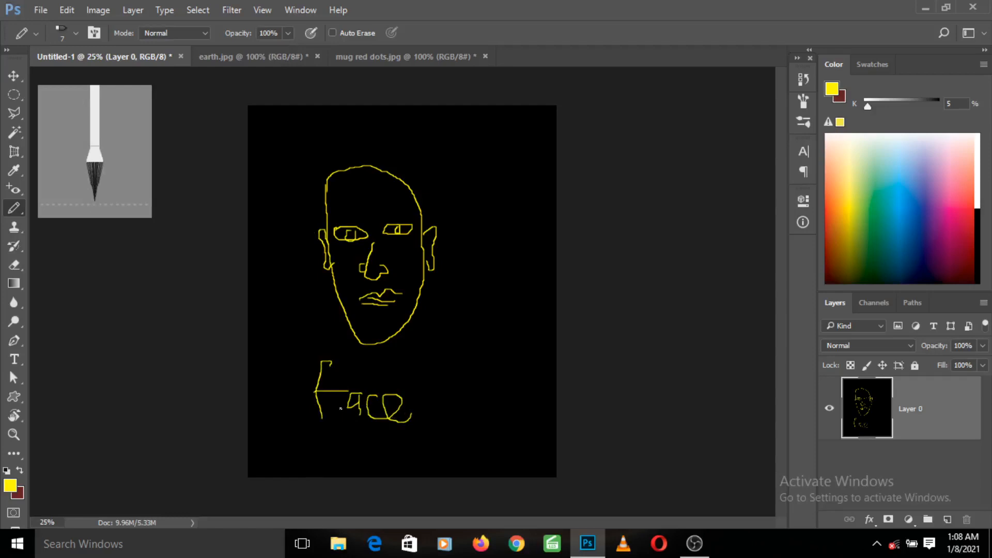
key(ctrl+z)
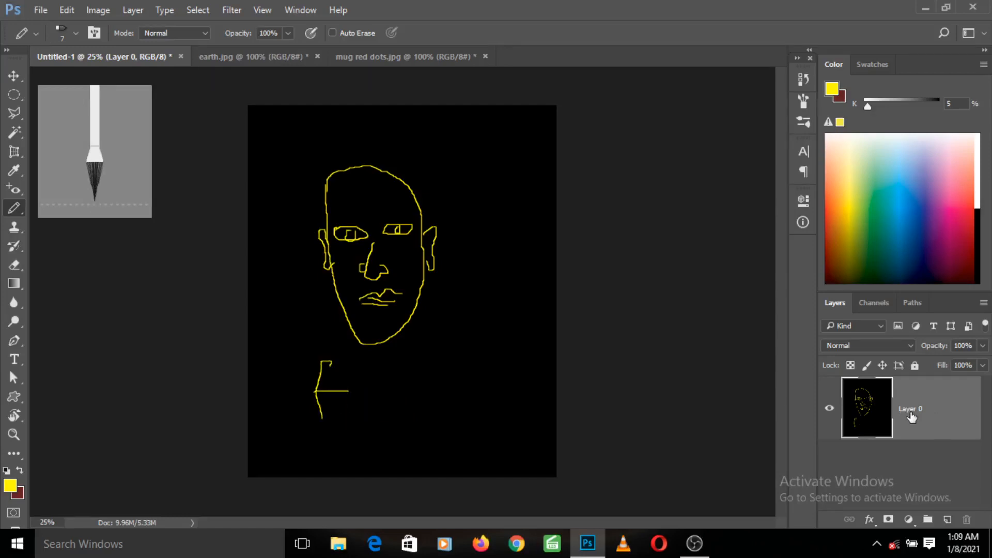
key(ctrl+z)
key(ctrl+z)
key(ctrl+z)
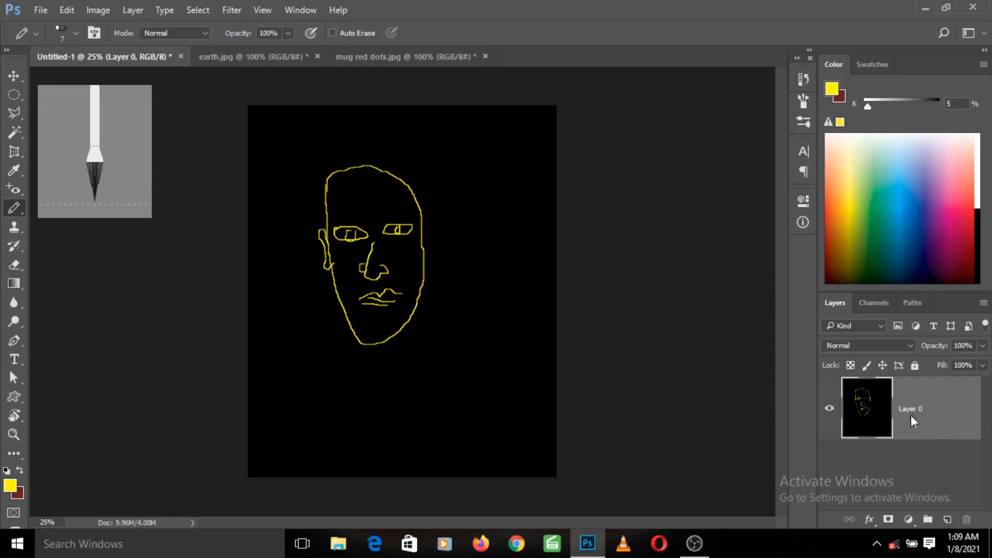
Select the Color Replacement tool and open the mug red dots.jpg document for it.
right_click(910, 414)
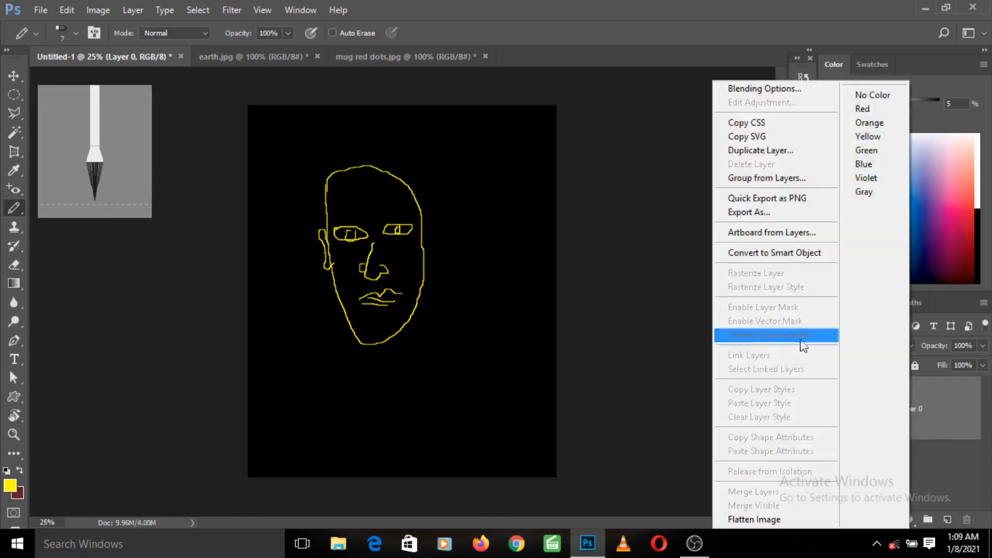
click(18, 206)
right_click(17, 209)
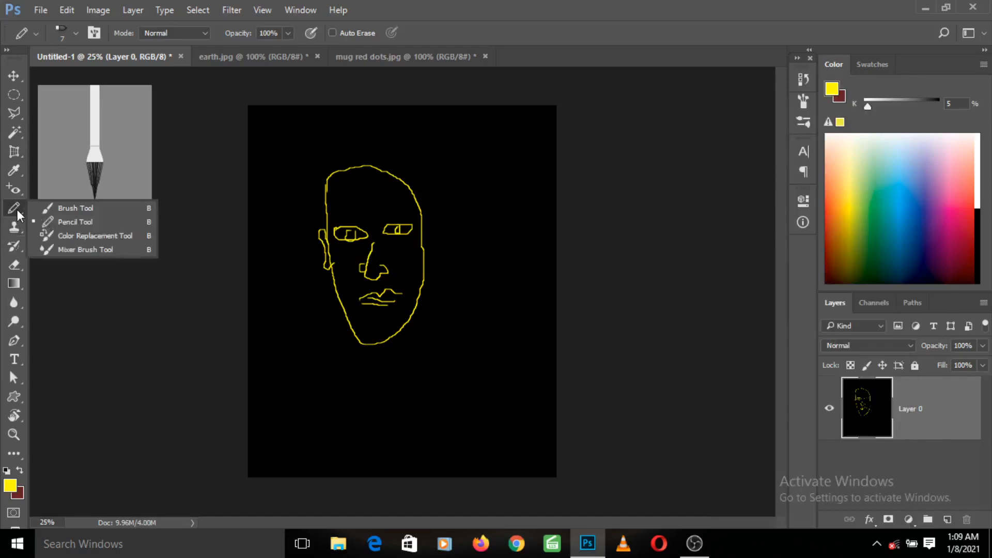
click(74, 235)
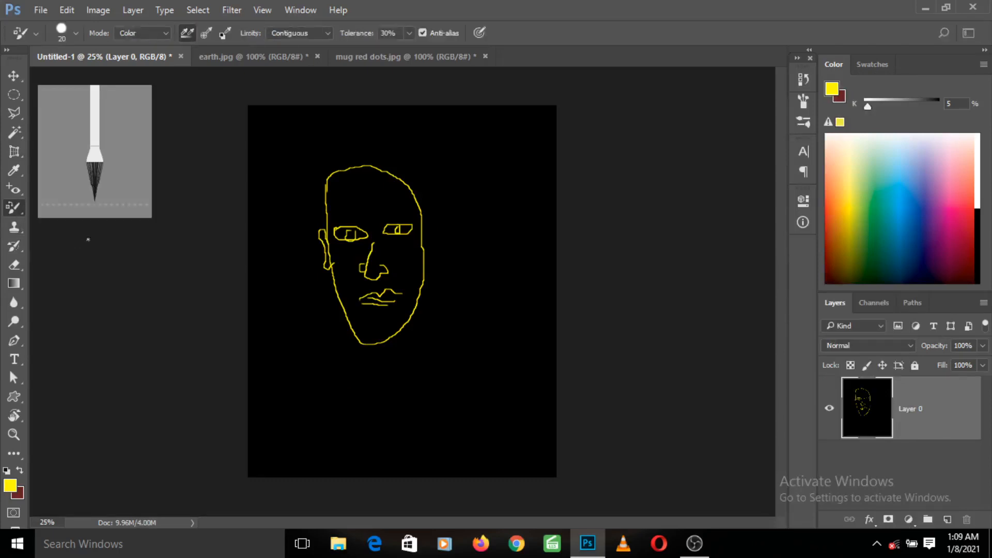
click(383, 58)
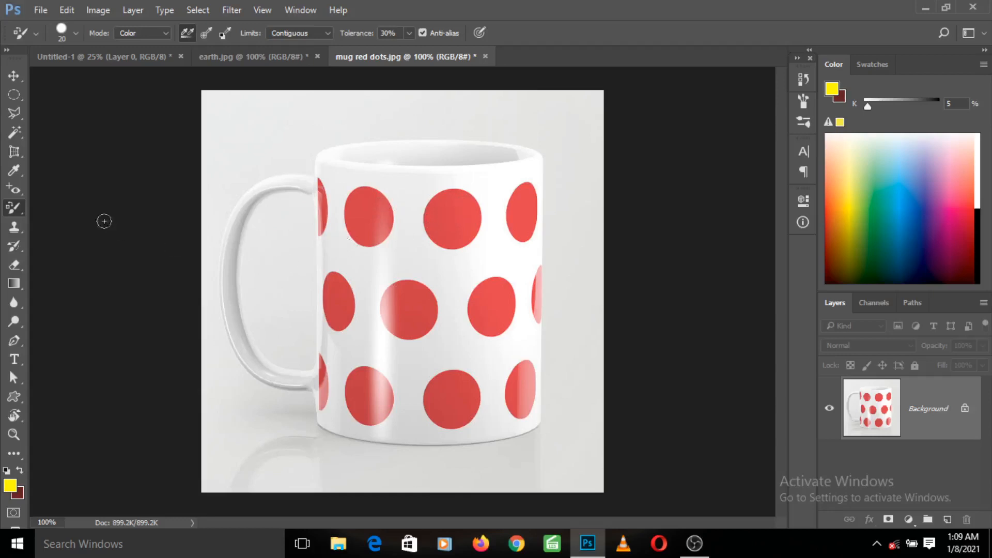
right_click(15, 207)
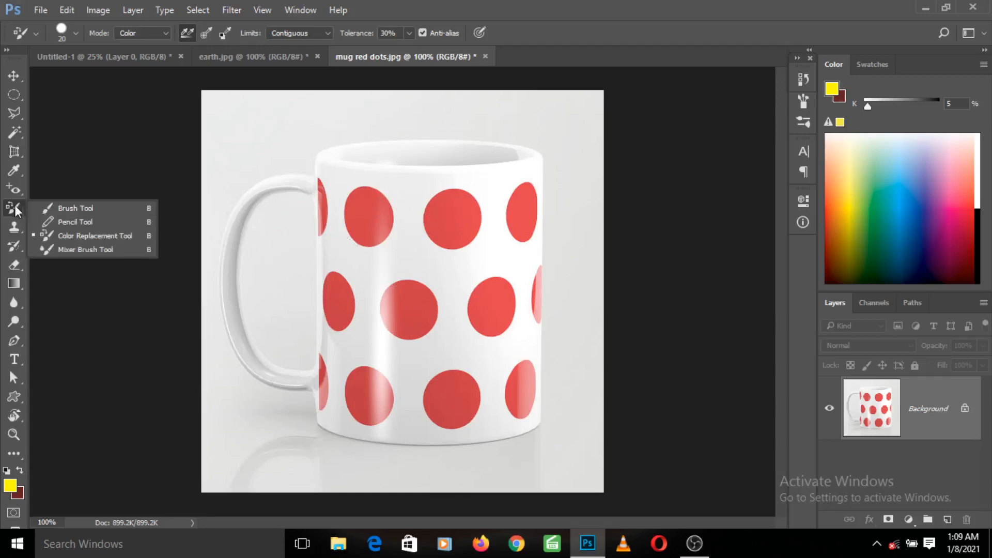
click(88, 238)
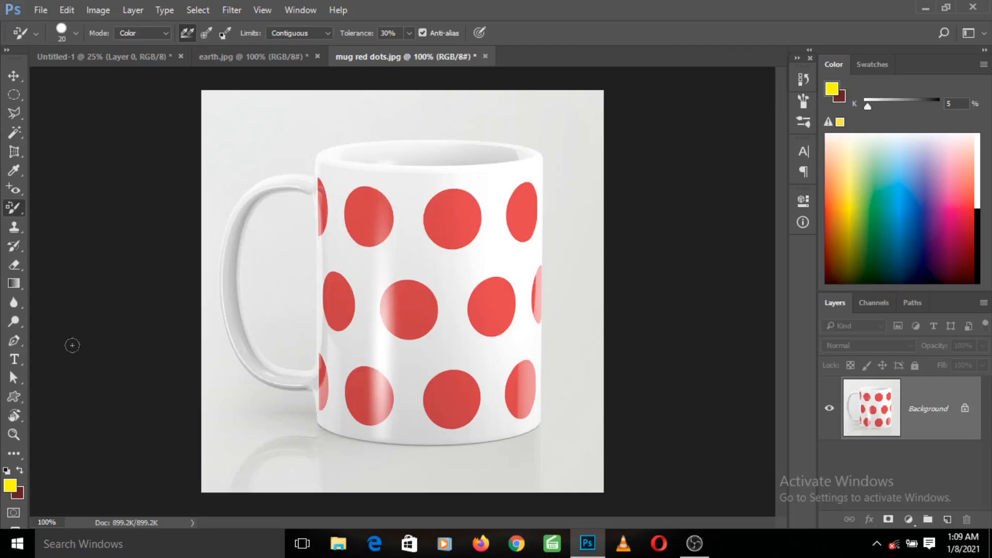
Change the foreground color to green #19b60d.
click(11, 486)
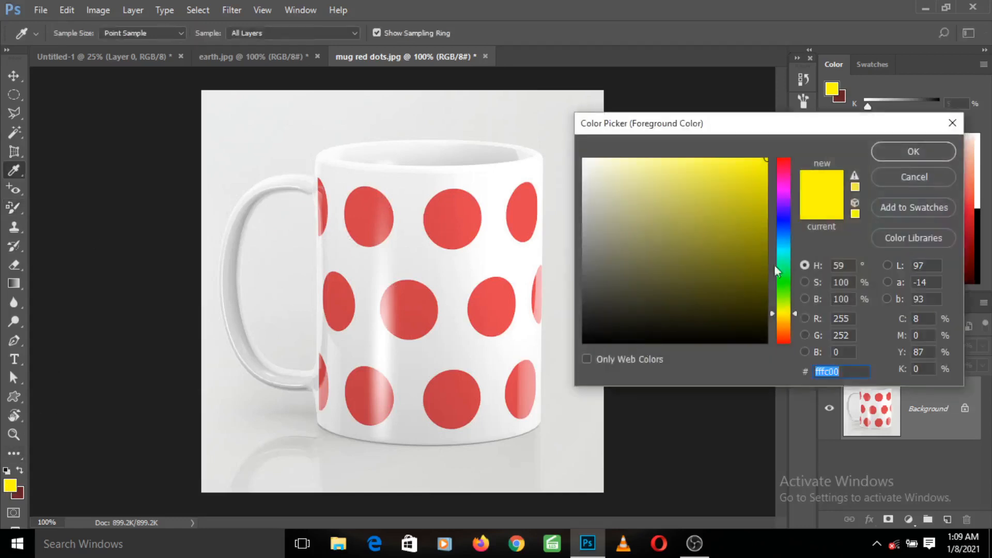
click(784, 283)
click(748, 235)
click(754, 210)
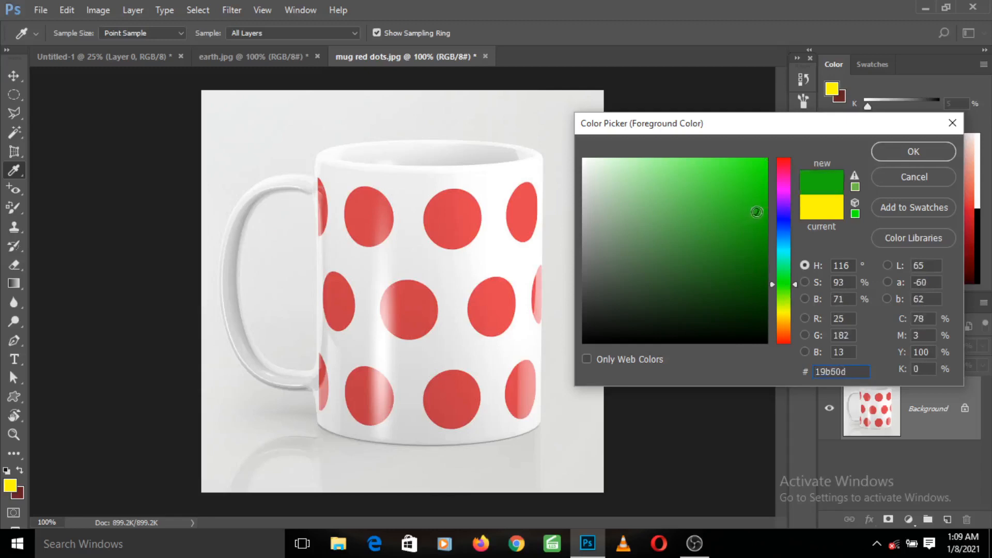
click(906, 157)
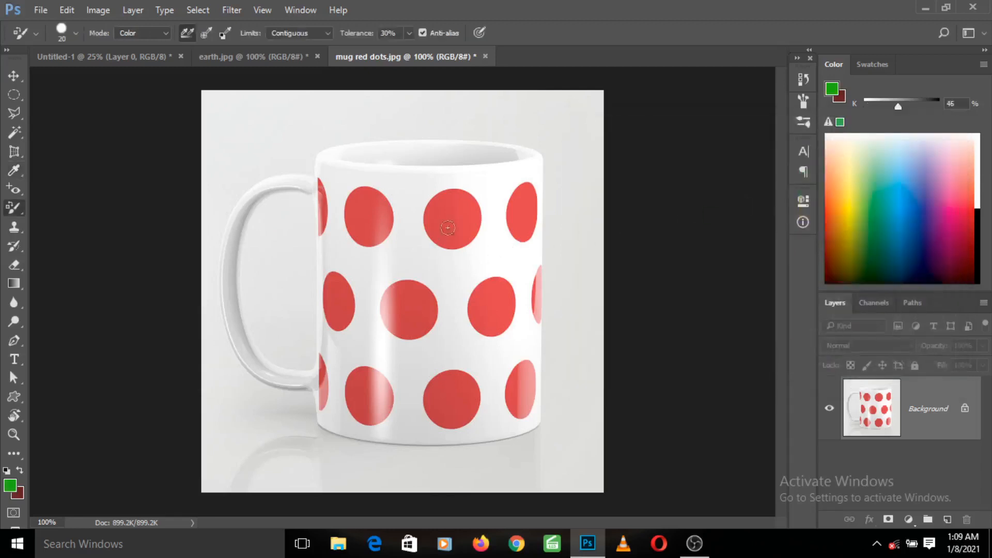
Enlarge the color replacement brush to 25 and recolor the middle red dot of the mug's upper row green.
key(bracketright)
mouse_move(452, 213)
mouse_down()
mouse_move(440, 226)
mouse_move(454, 208)
mouse_move(465, 230)
mouse_move(441, 220)
mouse_move(465, 204)
mouse_move(475, 228)
mouse_move(426, 228)
mouse_move(459, 200)
mouse_move(477, 227)
mouse_move(460, 242)
mouse_move(440, 232)
mouse_move(444, 202)
mouse_move(459, 201)
mouse_up()
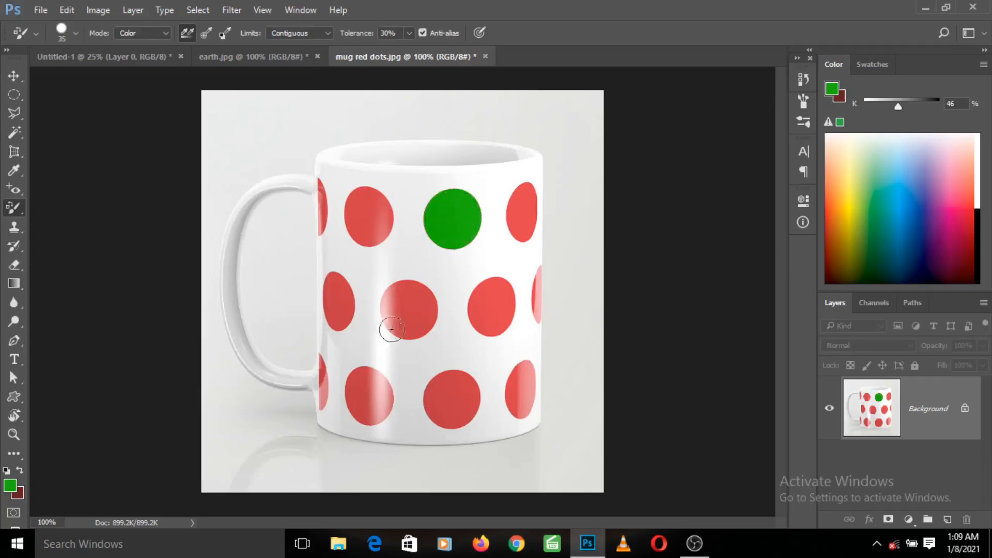
Recolor the middle row's second red dot green with the Color Replacement brush.
mouse_move(387, 320)
mouse_down()
mouse_move(398, 339)
mouse_move(408, 336)
mouse_move(400, 295)
mouse_move(434, 312)
mouse_move(410, 330)
mouse_move(387, 316)
mouse_move(397, 296)
mouse_move(388, 322)
mouse_move(386, 303)
mouse_move(394, 328)
mouse_move(390, 303)
mouse_move(394, 317)
mouse_move(381, 305)
mouse_move(393, 305)
mouse_up()
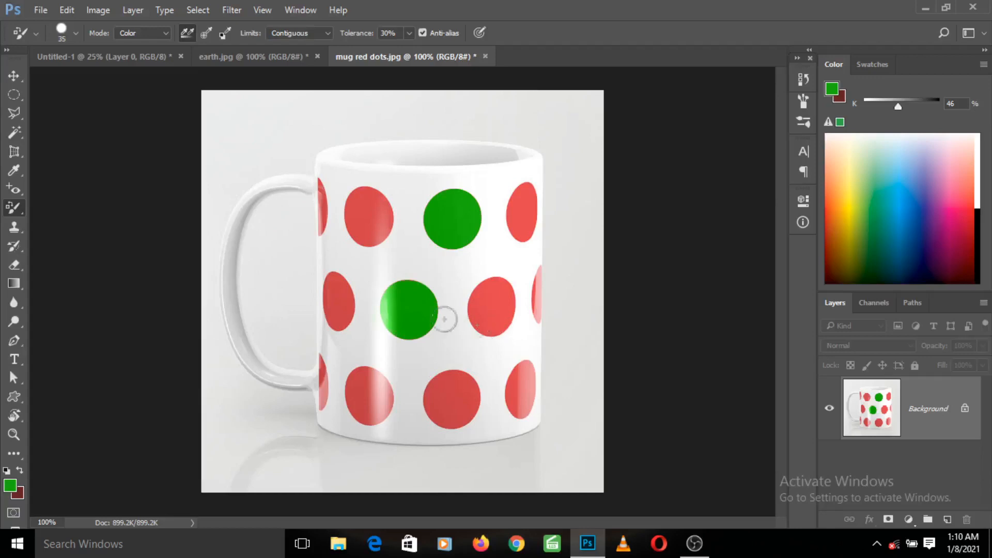
Change the foreground color to yellow #fff000.
click(11, 488)
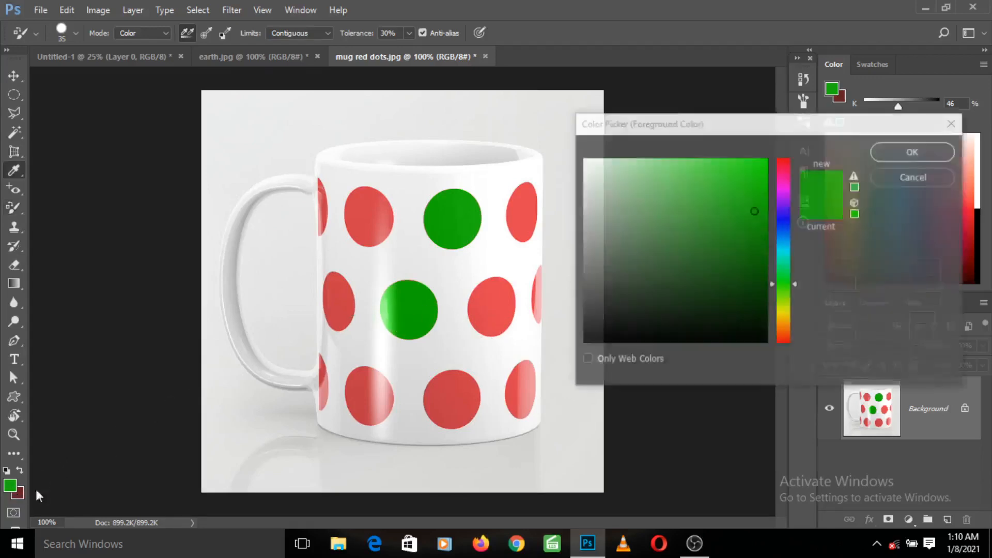
click(780, 315)
drag(714, 253, 786, 147)
click(894, 155)
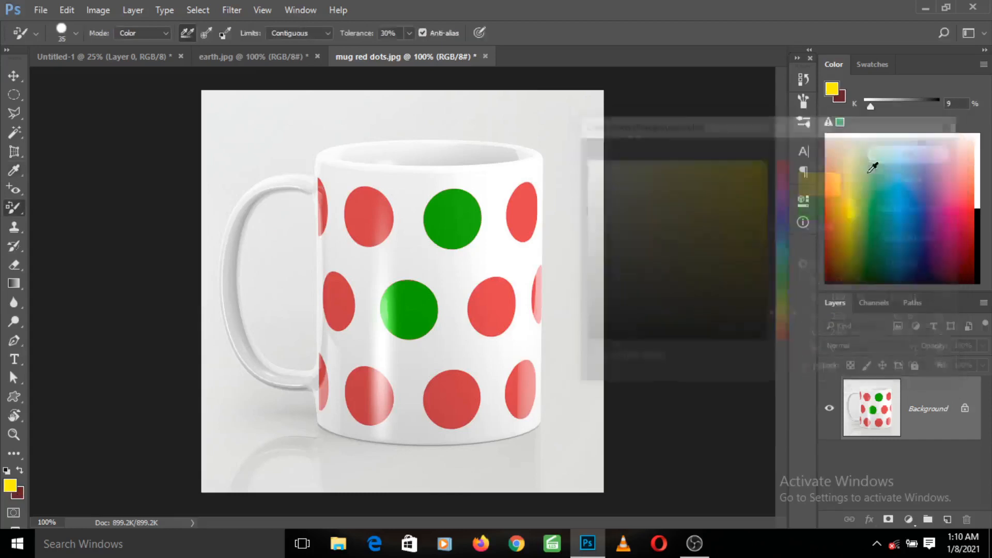
click(11, 488)
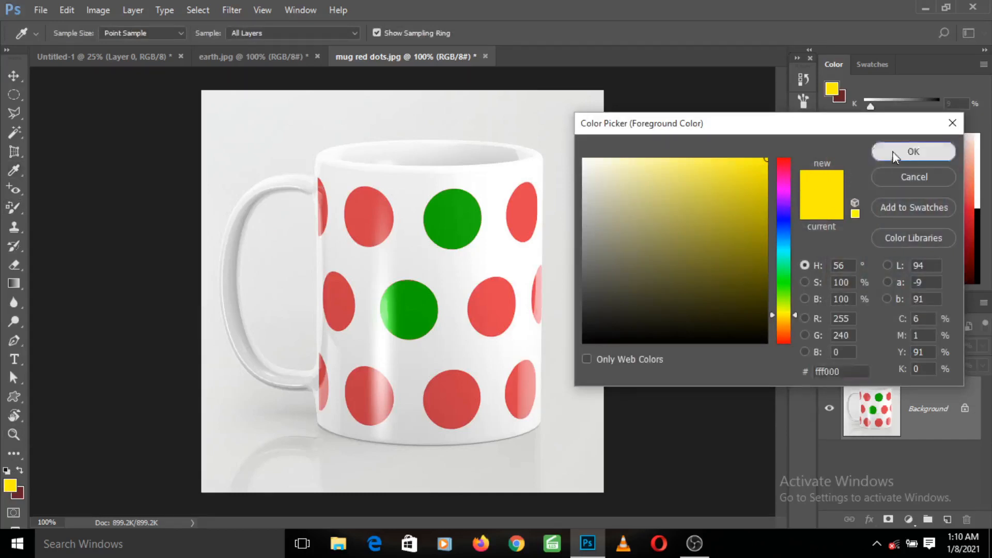
click(913, 152)
Try recoloring the large red dot left of the upper green dot with yellow, and undo it.
mouse_move(360, 237)
mouse_down()
mouse_move(365, 198)
mouse_move(377, 232)
mouse_move(378, 205)
mouse_move(368, 199)
mouse_move(357, 203)
mouse_move(360, 226)
mouse_move(381, 231)
mouse_move(382, 207)
mouse_move(368, 200)
mouse_move(358, 221)
mouse_move(374, 234)
mouse_move(368, 200)
mouse_move(356, 216)
mouse_move(382, 232)
mouse_move(374, 207)
mouse_move(367, 214)
mouse_move(385, 246)
mouse_up()
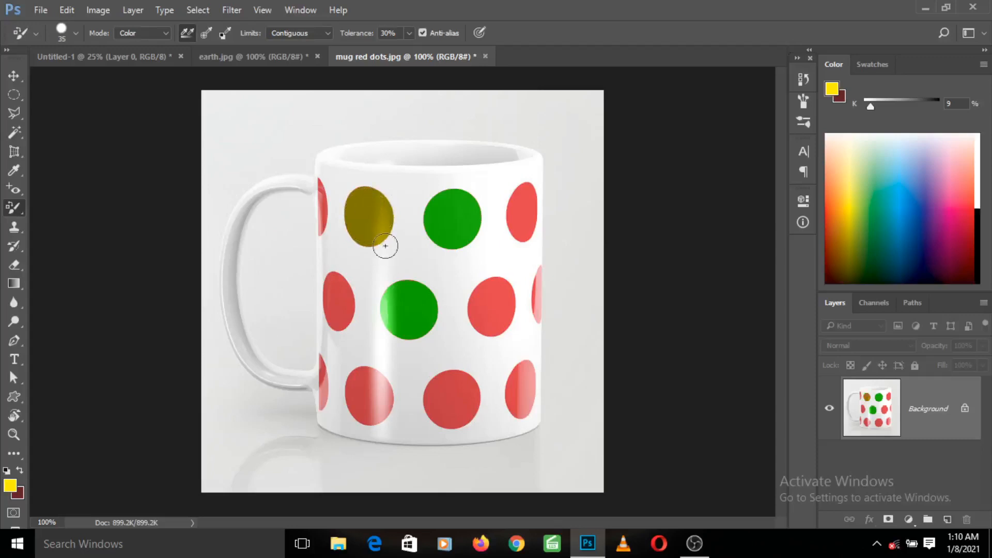
key(ctrl+z)
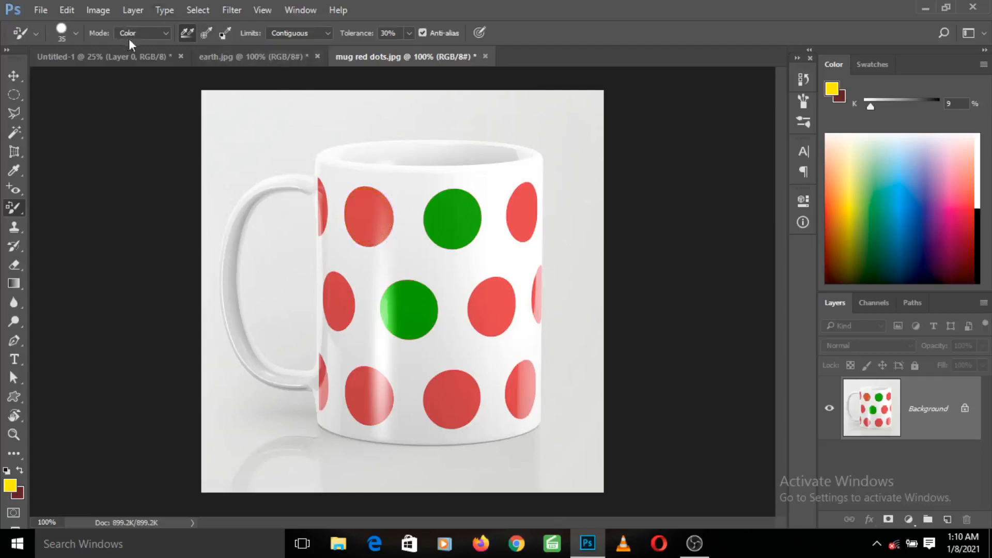
Set the replacement mode to Luminosity and lighten the large upper-row red dot nearest the handle using foreground color #e5e5de.
click(165, 32)
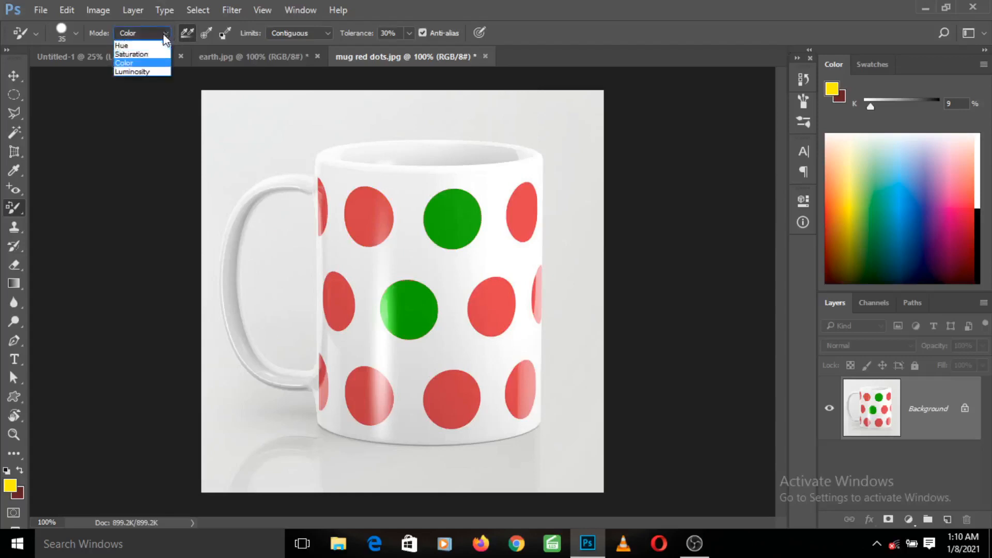
click(150, 72)
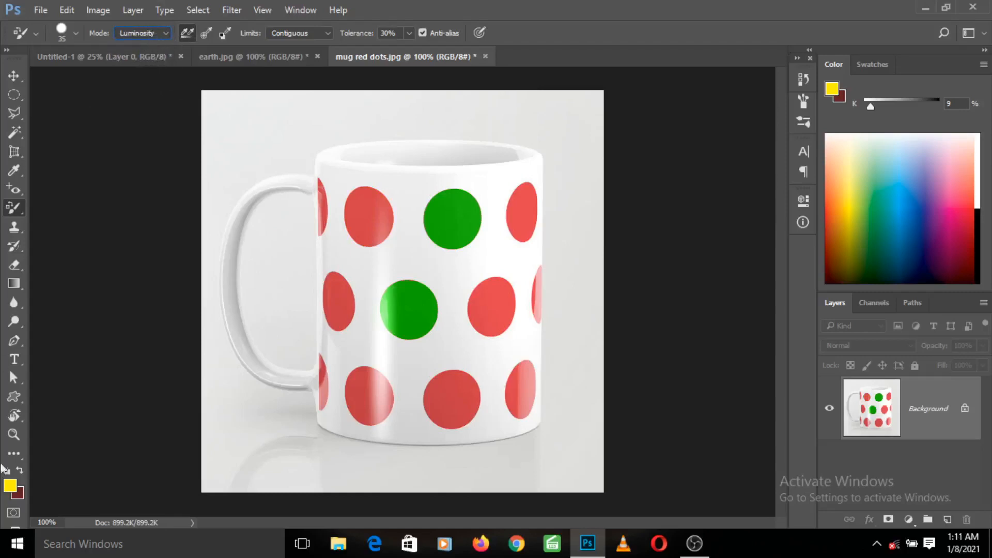
click(9, 486)
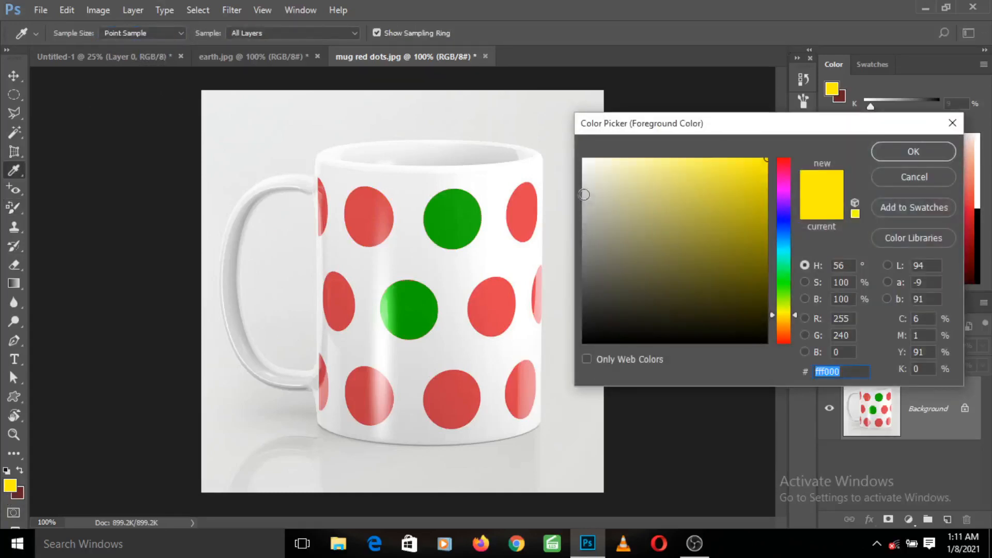
drag(584, 194, 588, 177)
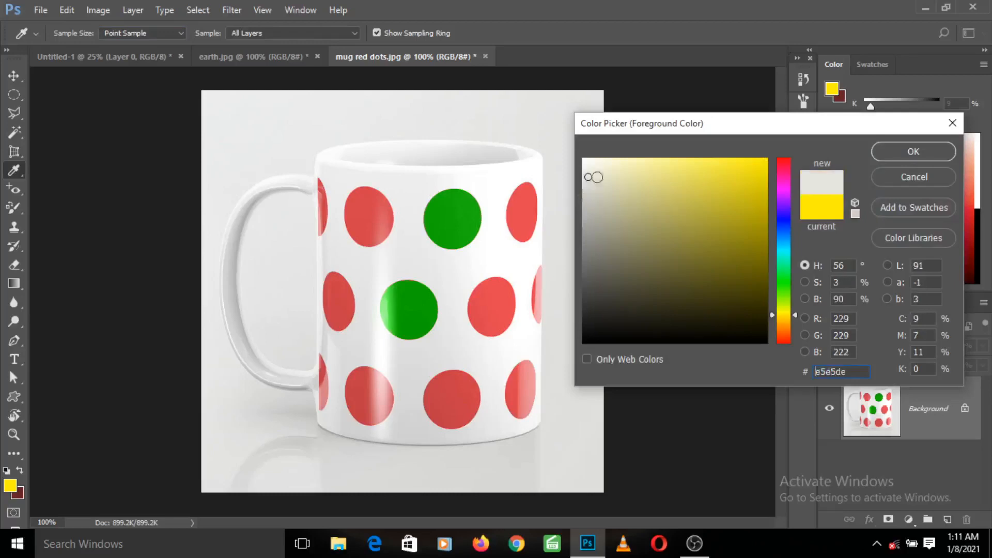
click(910, 151)
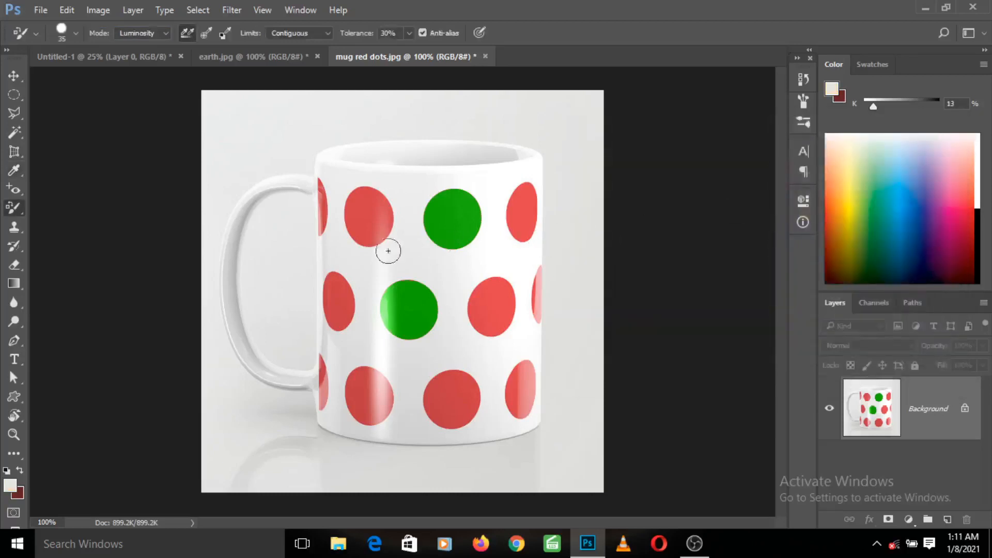
mouse_move(364, 239)
mouse_down()
mouse_move(361, 194)
mouse_move(375, 192)
mouse_move(373, 232)
mouse_move(380, 213)
mouse_move(372, 230)
mouse_move(359, 230)
mouse_move(347, 206)
mouse_move(372, 199)
mouse_move(380, 226)
mouse_move(371, 232)
mouse_move(354, 203)
mouse_move(370, 199)
mouse_move(366, 238)
mouse_move(367, 212)
mouse_up()
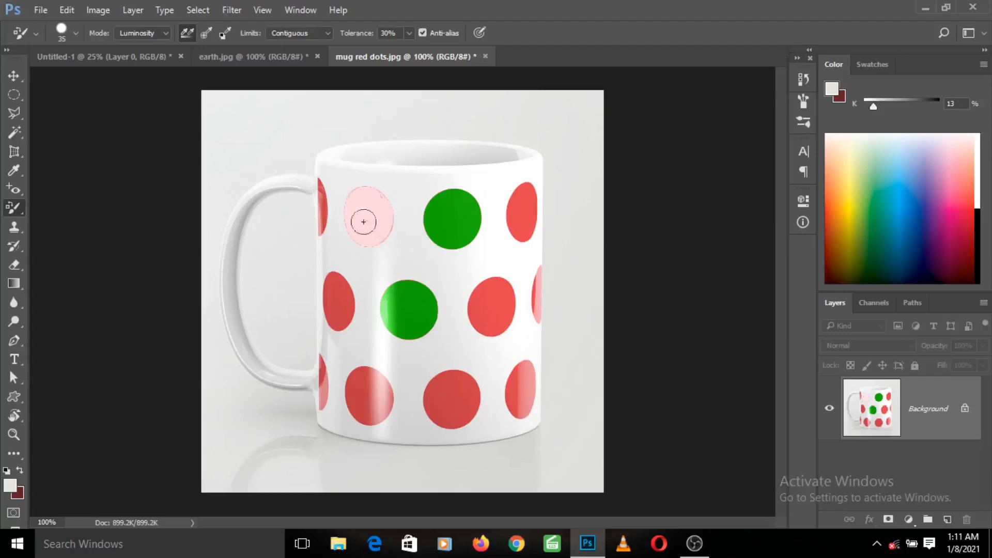
Return the replacement mode to Color and recolor the lightened pink dot with yellow #fff000.
click(166, 31)
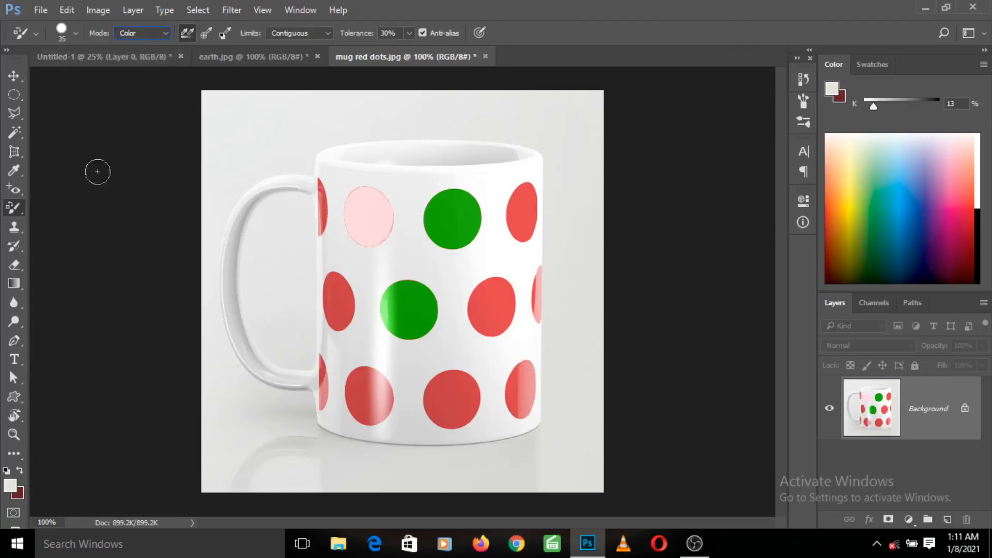
click(10, 486)
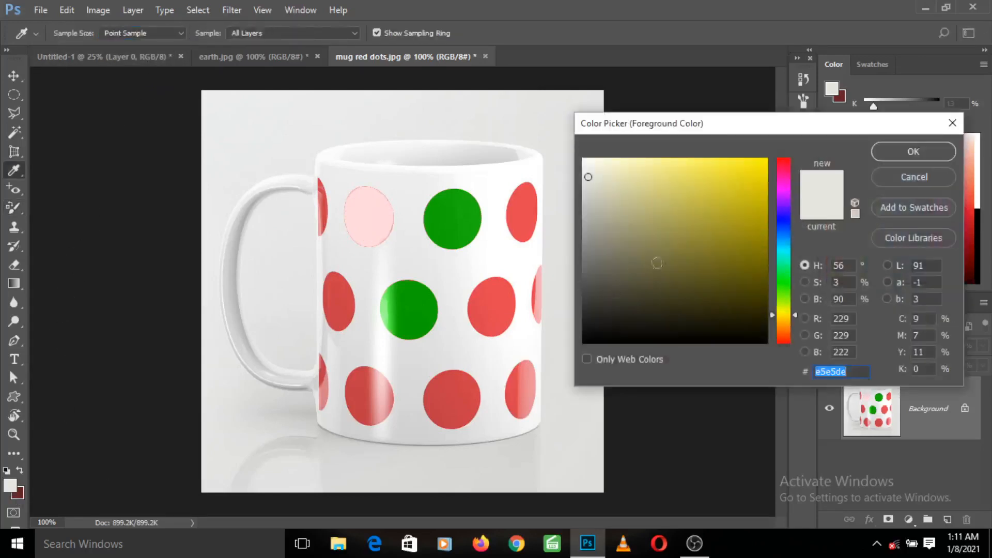
drag(658, 262, 789, 131)
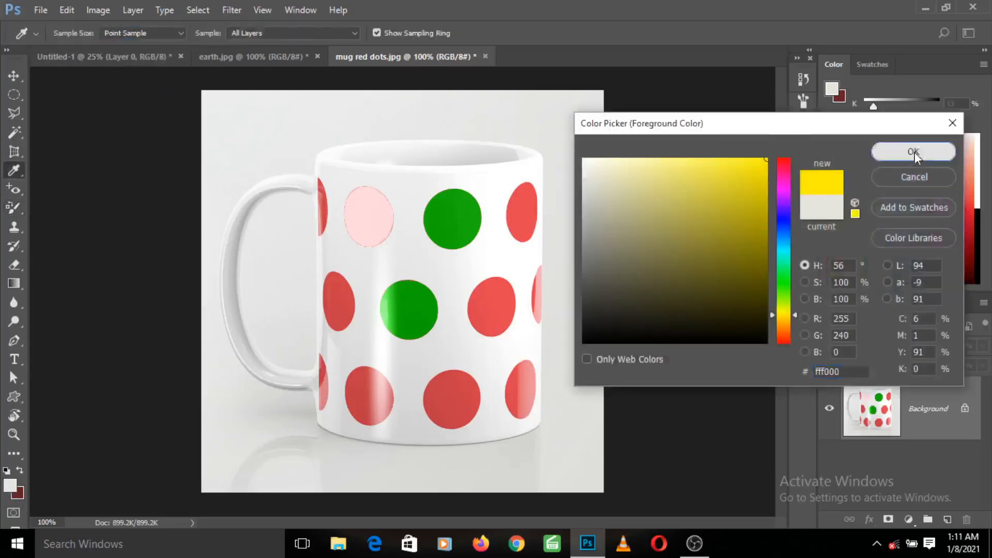
click(907, 155)
mouse_move(372, 226)
mouse_down()
mouse_move(363, 203)
mouse_move(367, 231)
mouse_move(379, 227)
mouse_move(376, 205)
mouse_move(356, 201)
mouse_move(364, 233)
mouse_move(381, 210)
mouse_move(360, 203)
mouse_move(359, 224)
mouse_move(359, 204)
mouse_up()
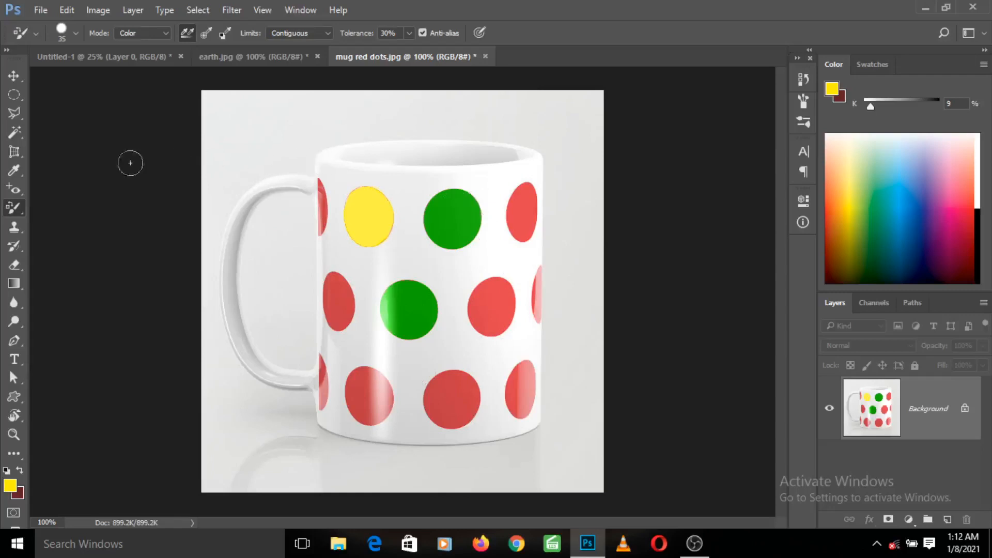
Switch to the earth.jpg document, unlock its background layer, and add a new empty layer above it.
right_click(10, 210)
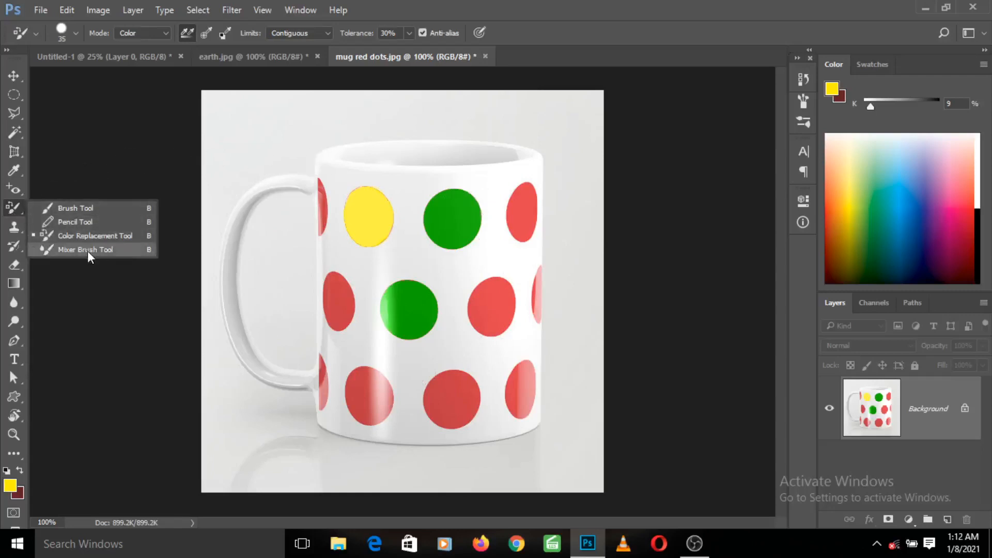
click(224, 58)
click(225, 58)
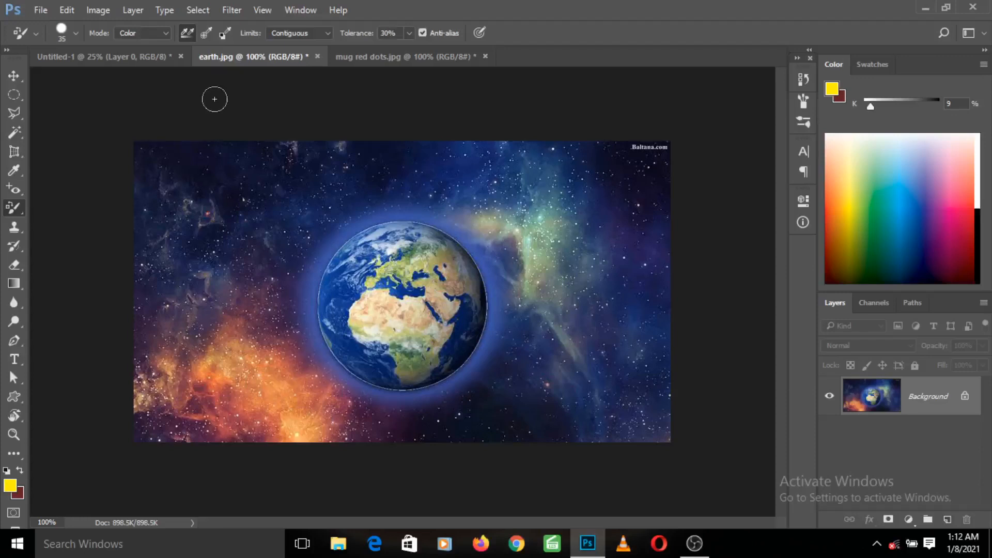
click(964, 398)
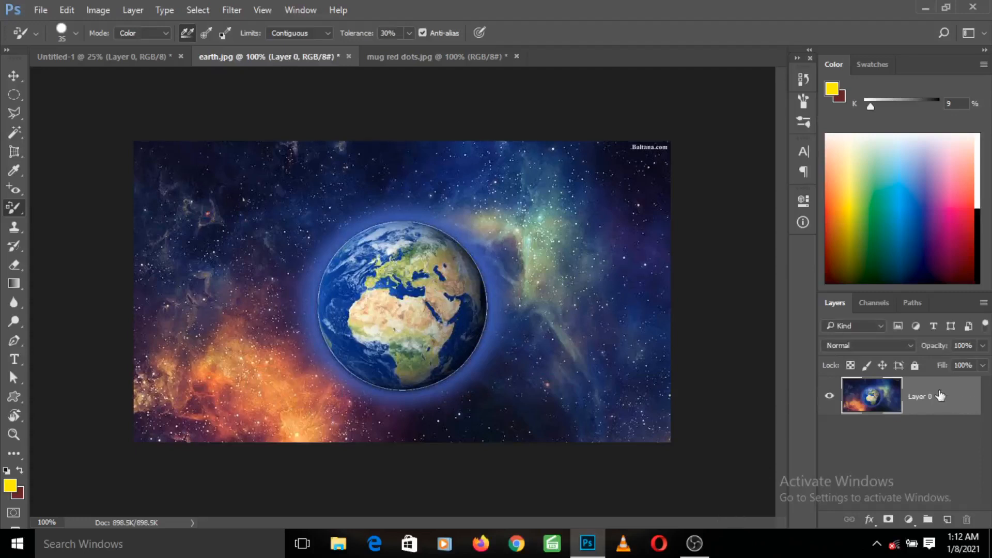
click(947, 520)
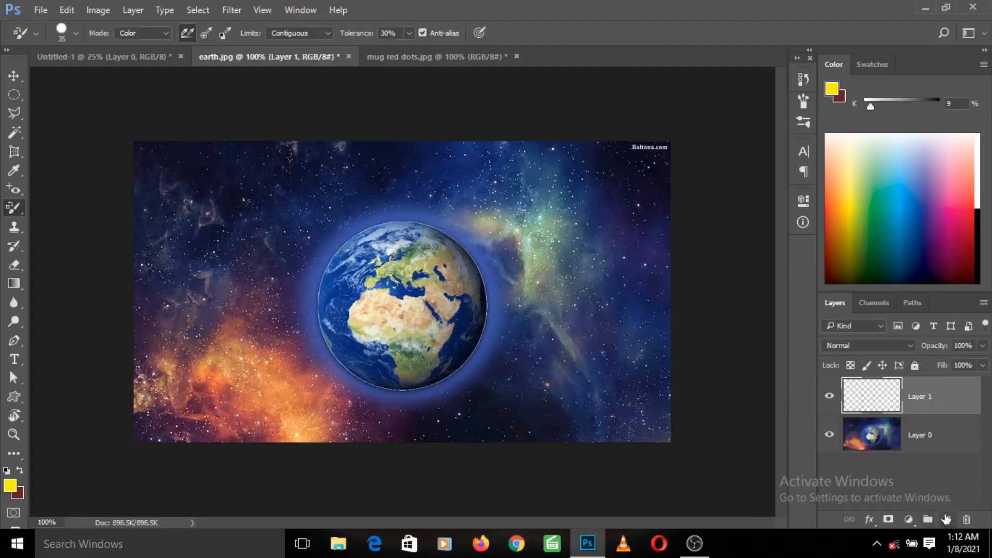
Select the Mixer Brush tool, paint a looping yellow test stroke across the earth image on the new layer, and undo it.
right_click(20, 204)
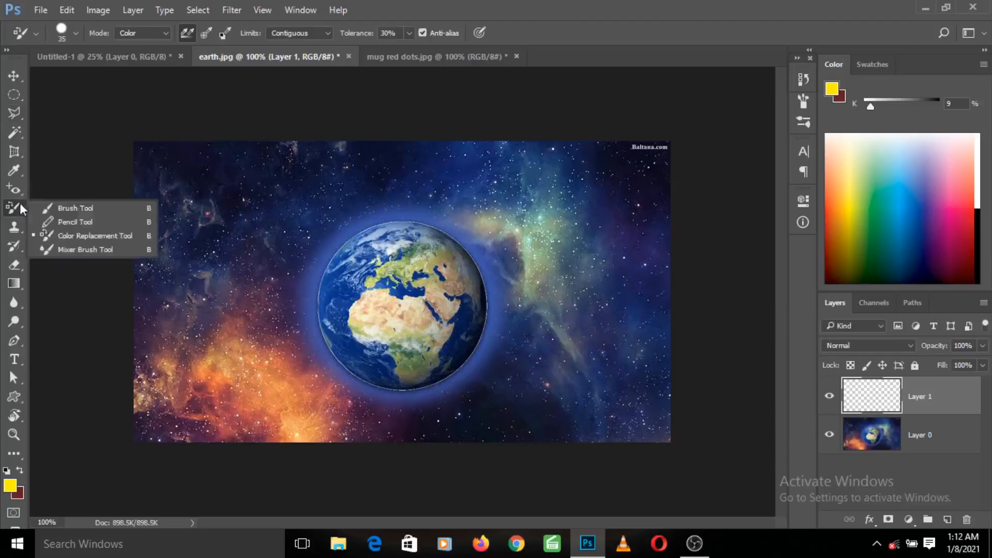
click(67, 252)
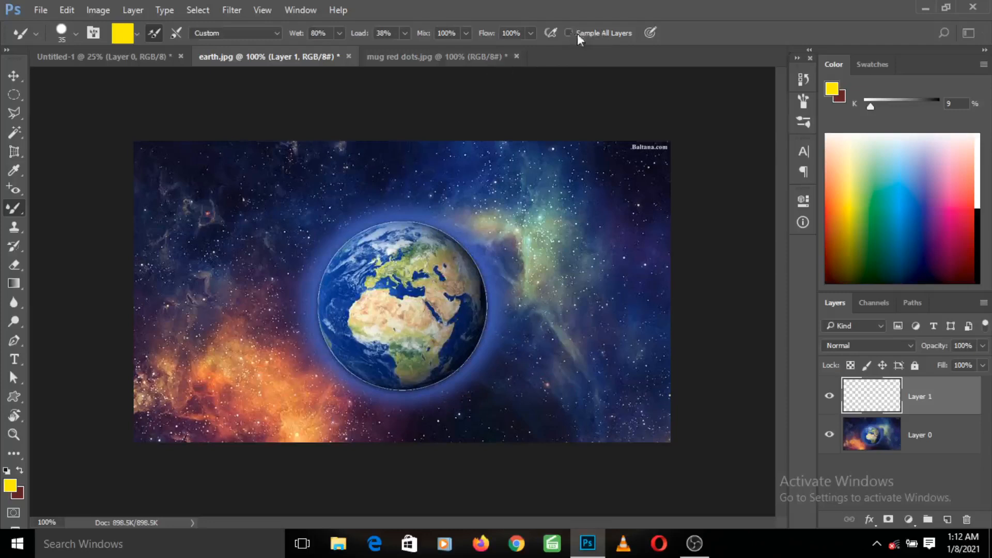
mouse_move(272, 172)
mouse_down()
mouse_move(368, 197)
mouse_move(455, 180)
mouse_move(491, 203)
mouse_move(473, 243)
mouse_move(410, 246)
mouse_move(361, 204)
mouse_move(429, 213)
mouse_move(467, 308)
mouse_move(572, 360)
mouse_move(622, 299)
mouse_move(596, 256)
mouse_move(546, 262)
mouse_move(453, 383)
mouse_move(377, 365)
mouse_move(320, 298)
mouse_move(321, 267)
mouse_move(380, 296)
mouse_move(357, 331)
mouse_move(295, 324)
mouse_move(253, 276)
mouse_move(264, 250)
mouse_move(287, 261)
mouse_move(267, 289)
mouse_move(230, 283)
mouse_move(215, 256)
mouse_up()
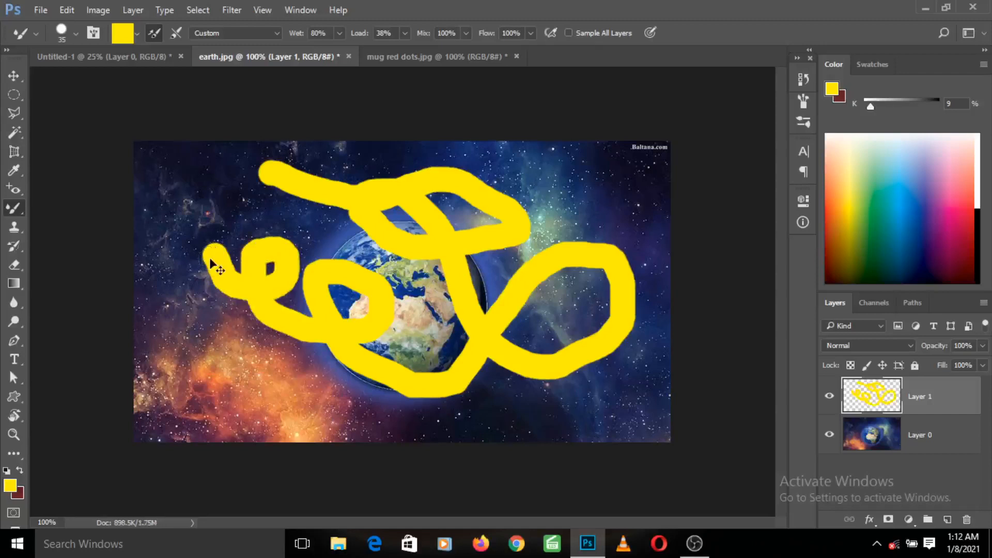
key(ctrl+z)
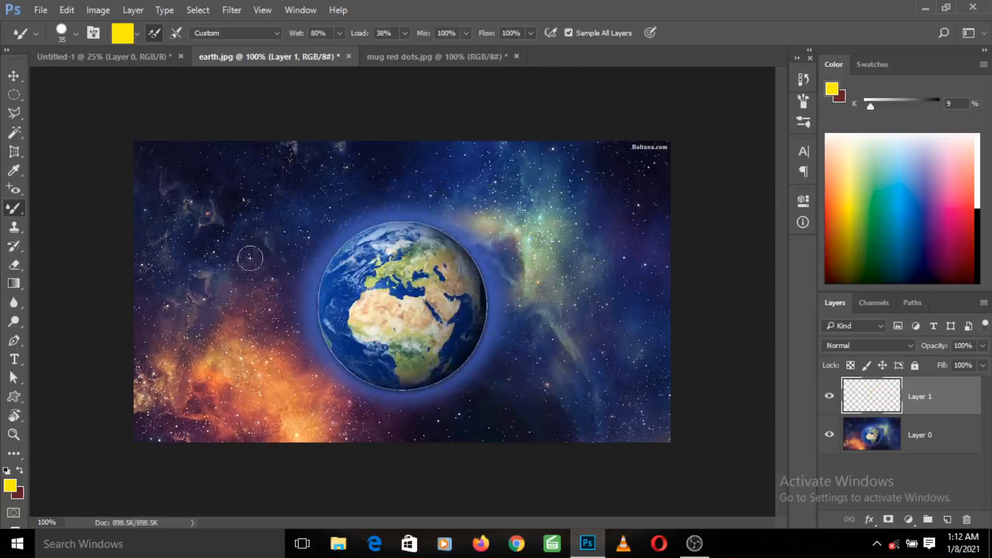
With Sample All Layers on, paint looping blended strokes over the earth image on Layer 1, move the painted layer, and undo it all.
mouse_move(195, 293)
mouse_down()
mouse_move(228, 255)
mouse_move(256, 245)
mouse_move(289, 268)
mouse_move(302, 306)
mouse_move(327, 309)
mouse_move(365, 220)
mouse_move(404, 213)
mouse_move(445, 230)
mouse_move(462, 324)
mouse_move(485, 321)
mouse_move(526, 228)
mouse_move(540, 221)
mouse_move(580, 228)
mouse_move(583, 252)
mouse_move(560, 300)
mouse_move(558, 329)
mouse_move(570, 342)
mouse_move(607, 332)
mouse_move(638, 254)
mouse_move(650, 280)
mouse_move(640, 332)
mouse_move(580, 369)
mouse_move(535, 358)
mouse_move(486, 223)
mouse_move(448, 229)
mouse_move(386, 325)
mouse_move(339, 370)
mouse_move(306, 347)
mouse_move(315, 231)
mouse_move(288, 238)
mouse_move(261, 271)
mouse_move(236, 337)
mouse_move(211, 364)
mouse_move(199, 297)
mouse_move(231, 232)
mouse_move(234, 199)
mouse_move(196, 224)
mouse_move(168, 339)
mouse_move(192, 423)
mouse_move(251, 451)
mouse_move(297, 399)
mouse_move(293, 367)
mouse_move(266, 370)
mouse_move(275, 419)
mouse_move(311, 426)
mouse_move(345, 415)
mouse_move(341, 385)
mouse_move(311, 366)
mouse_move(293, 404)
mouse_move(397, 405)
mouse_move(423, 386)
mouse_move(426, 336)
mouse_move(469, 334)
mouse_move(507, 373)
mouse_move(499, 406)
mouse_move(472, 368)
mouse_move(485, 340)
mouse_move(538, 356)
mouse_move(605, 289)
mouse_move(561, 268)
mouse_move(628, 289)
mouse_move(574, 168)
mouse_move(461, 214)
mouse_move(508, 228)
mouse_move(385, 161)
mouse_move(362, 242)
mouse_move(302, 179)
mouse_move(395, 248)
mouse_move(331, 295)
mouse_move(261, 189)
mouse_move(208, 199)
mouse_move(250, 302)
mouse_move(197, 279)
mouse_move(217, 255)
mouse_up()
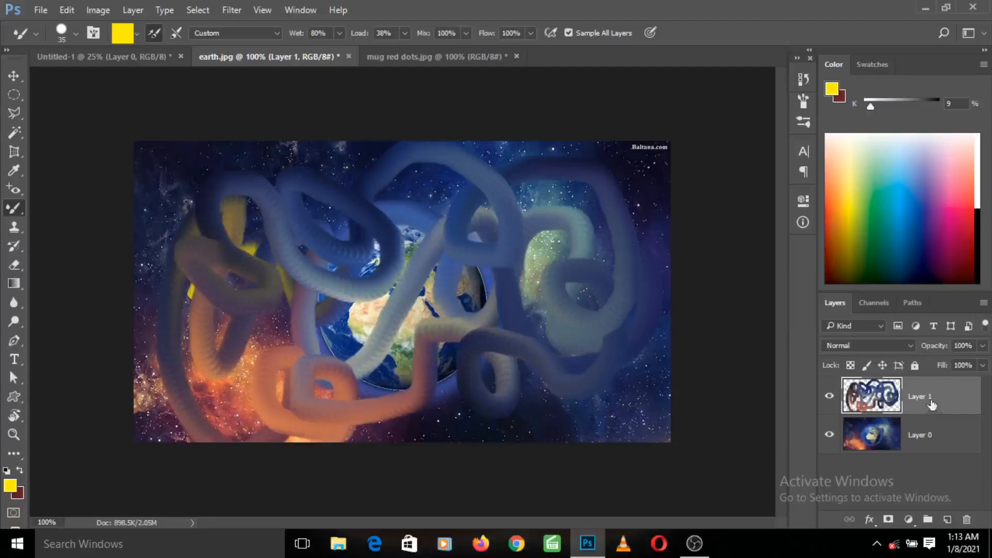
key(v)
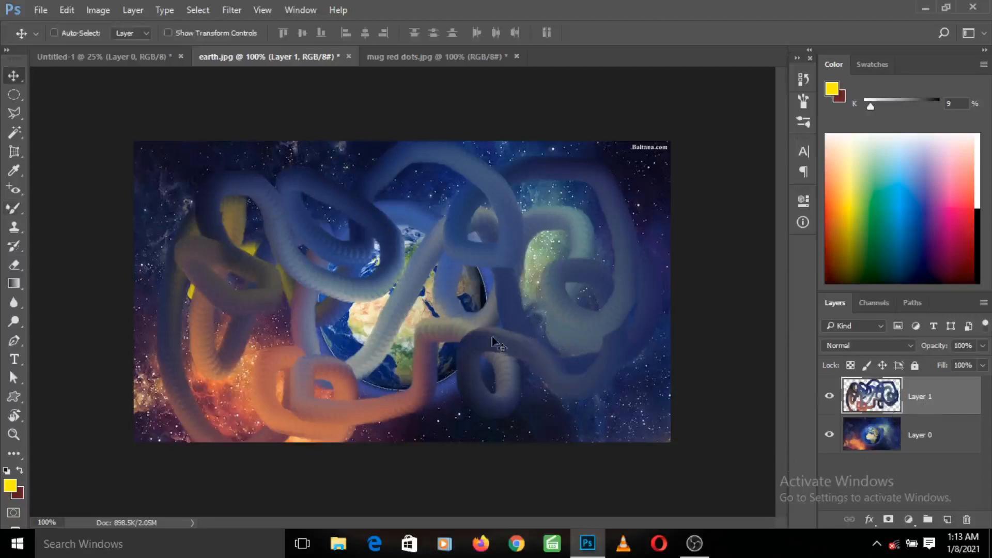
mouse_move(452, 348)
mouse_down()
mouse_move(437, 468)
mouse_move(427, 282)
mouse_move(451, 372)
mouse_move(433, 299)
mouse_move(475, 304)
mouse_up()
click(14, 208)
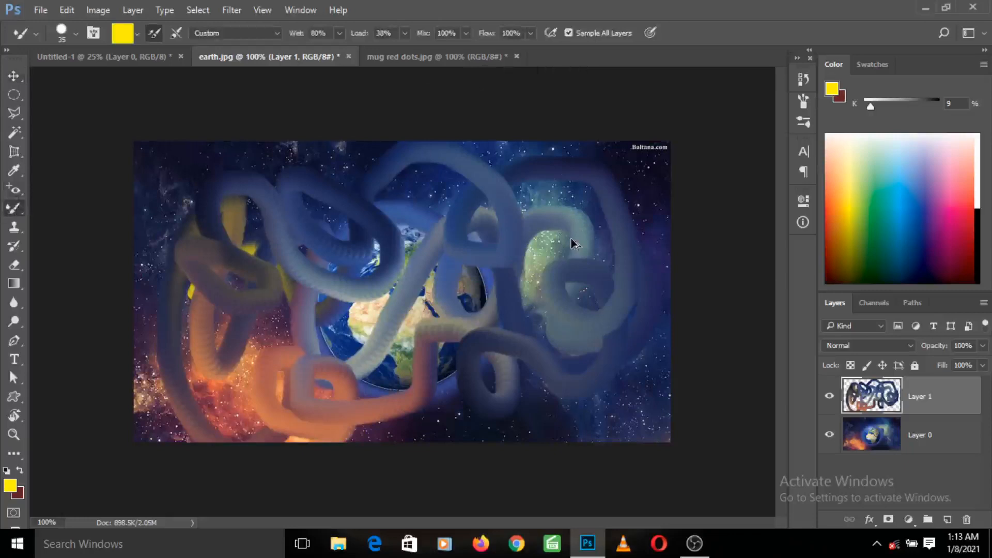
key(ctrl+z)
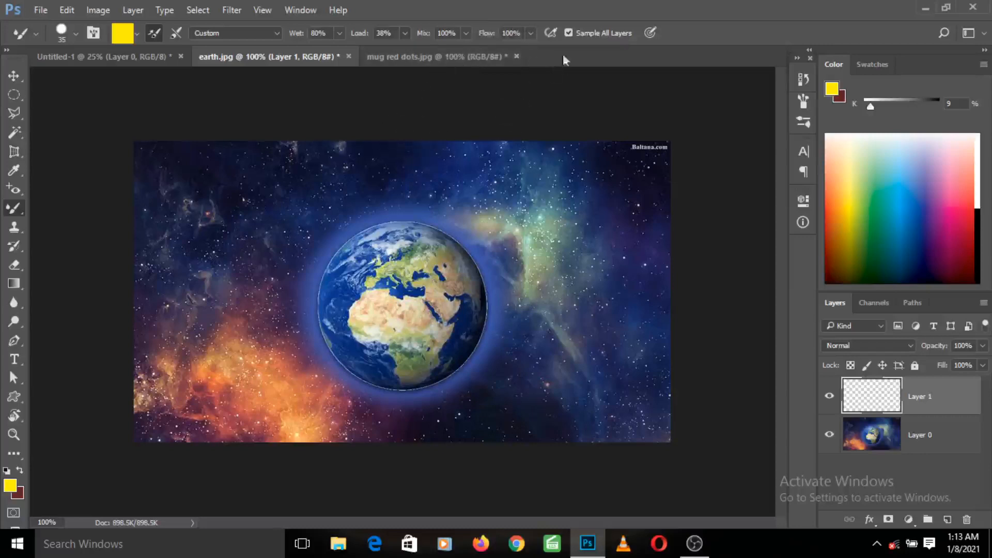
Turn off Sample All Layers and enlarge the mixer brush to 60.
click(569, 33)
key(bracketright)
key(bracketright)
key(bracketright)
Load the mixer brush with a sample of the globe around Africa's west coast, taken from Layer 0.
alt+click(361, 301)
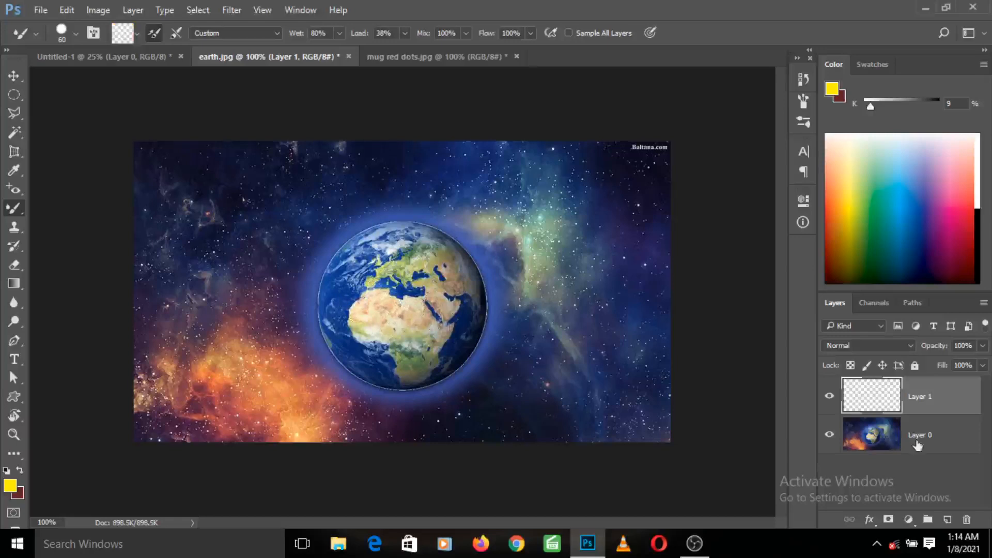
click(887, 438)
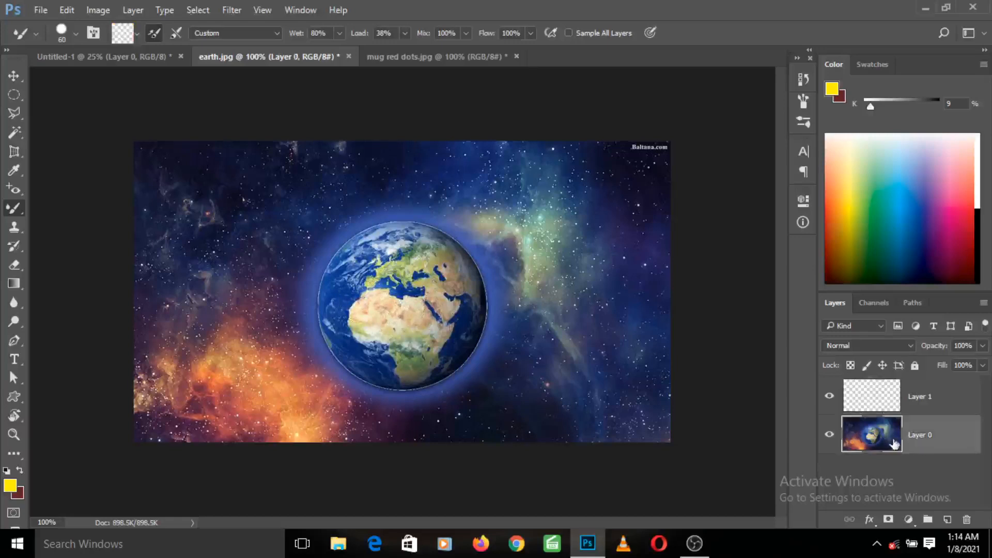
click(883, 403)
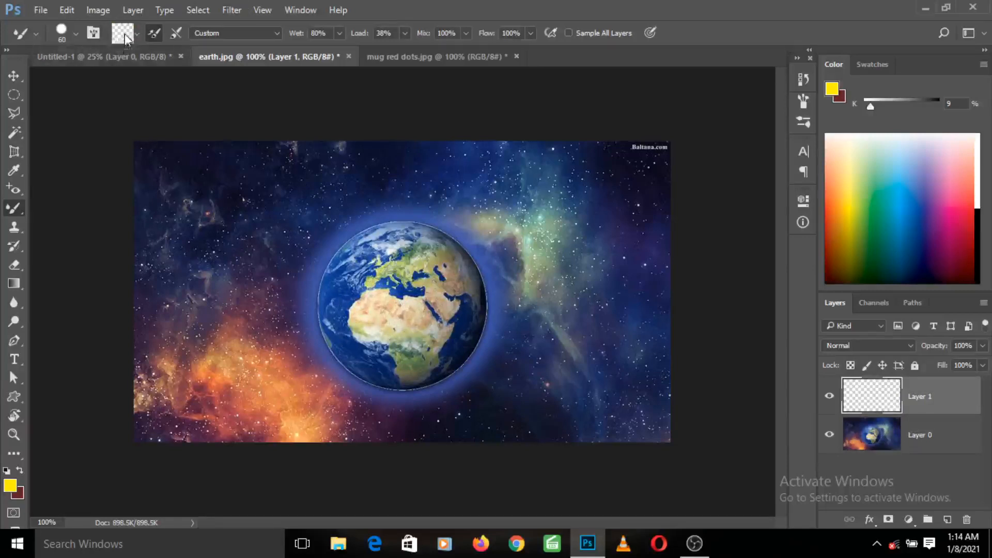
click(859, 443)
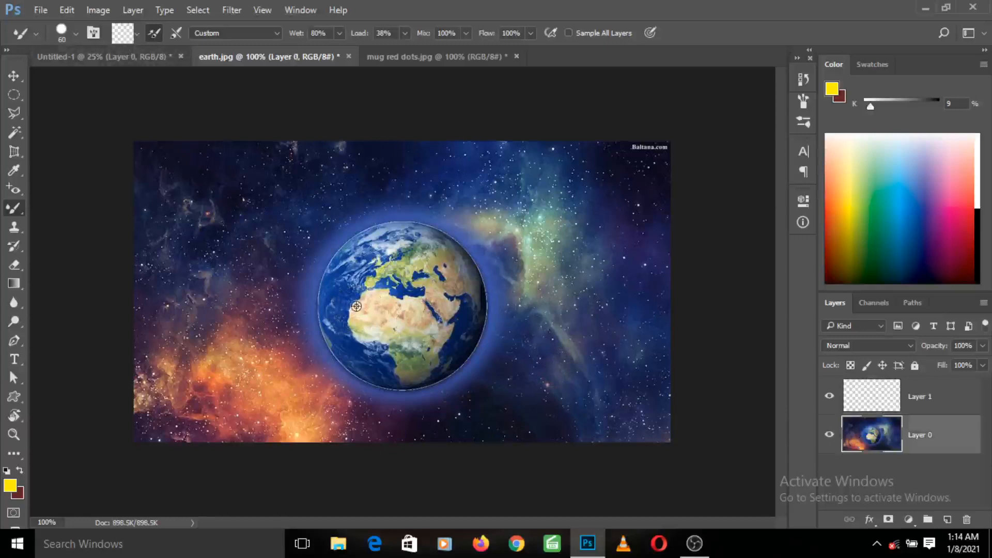
alt+click(356, 306)
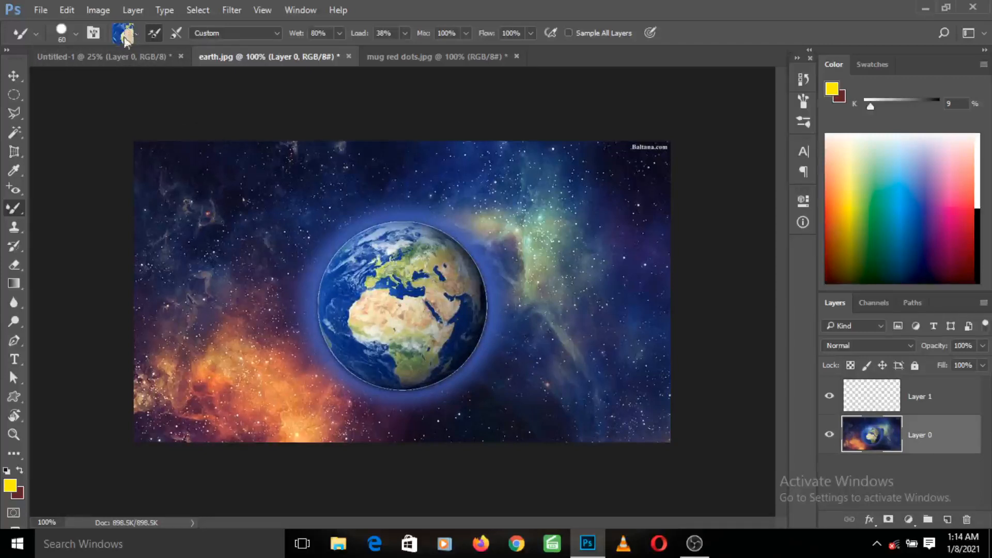
Select Layer 1, paint a curved test stroke across the globe with the sampled earth texture, and undo it.
click(881, 402)
mouse_move(209, 244)
mouse_down()
mouse_move(291, 230)
mouse_move(344, 293)
mouse_move(403, 321)
mouse_move(472, 263)
mouse_move(533, 291)
mouse_move(495, 378)
mouse_move(417, 387)
mouse_move(388, 363)
mouse_move(372, 302)
mouse_up()
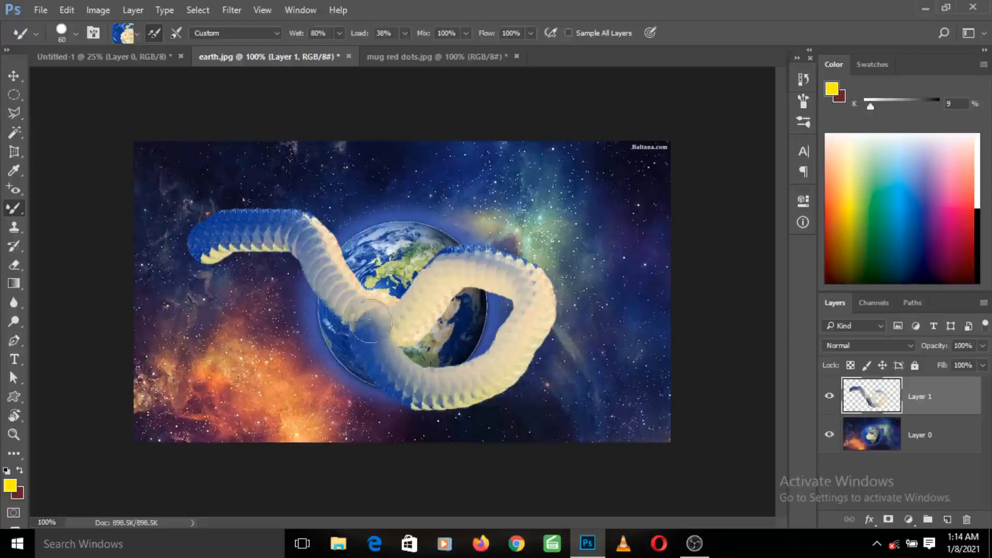
key(ctrl+z)
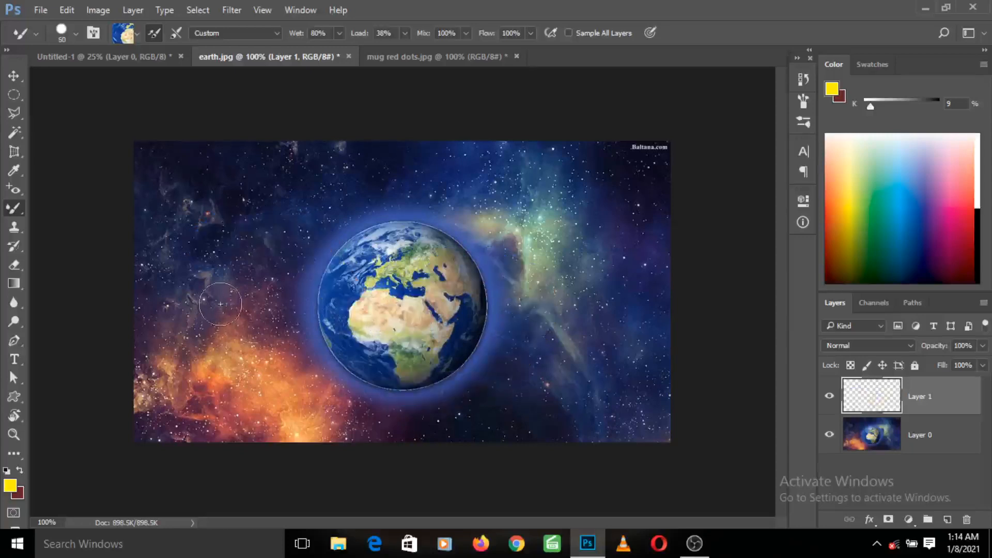
Reduce the mixer brush to 40 and paint long looping strokes of the sampled earth texture across the image on Layer 1.
key(bracketleft)
key(bracketleft)
mouse_move(171, 363)
mouse_down()
mouse_move(242, 257)
mouse_move(274, 355)
mouse_up()
mouse_move(247, 256)
mouse_down()
mouse_move(327, 225)
mouse_move(344, 326)
mouse_move(394, 389)
mouse_move(445, 383)
mouse_move(497, 313)
mouse_move(503, 240)
mouse_move(488, 200)
mouse_move(442, 188)
mouse_move(424, 250)
mouse_move(475, 334)
mouse_move(547, 372)
mouse_move(588, 339)
mouse_move(617, 295)
mouse_move(611, 227)
mouse_move(580, 230)
mouse_move(571, 282)
mouse_move(580, 324)
mouse_move(601, 352)
mouse_move(657, 364)
mouse_move(656, 389)
mouse_move(644, 408)
mouse_move(593, 419)
mouse_move(566, 403)
mouse_move(548, 349)
mouse_move(535, 207)
mouse_move(432, 148)
mouse_move(399, 168)
mouse_move(375, 216)
mouse_move(366, 319)
mouse_move(390, 391)
mouse_move(337, 399)
mouse_move(306, 352)
mouse_move(302, 254)
mouse_move(283, 204)
mouse_move(218, 223)
mouse_move(252, 307)
mouse_move(260, 360)
mouse_move(237, 399)
mouse_move(211, 402)
mouse_move(179, 314)
mouse_move(153, 301)
mouse_move(132, 323)
mouse_up()
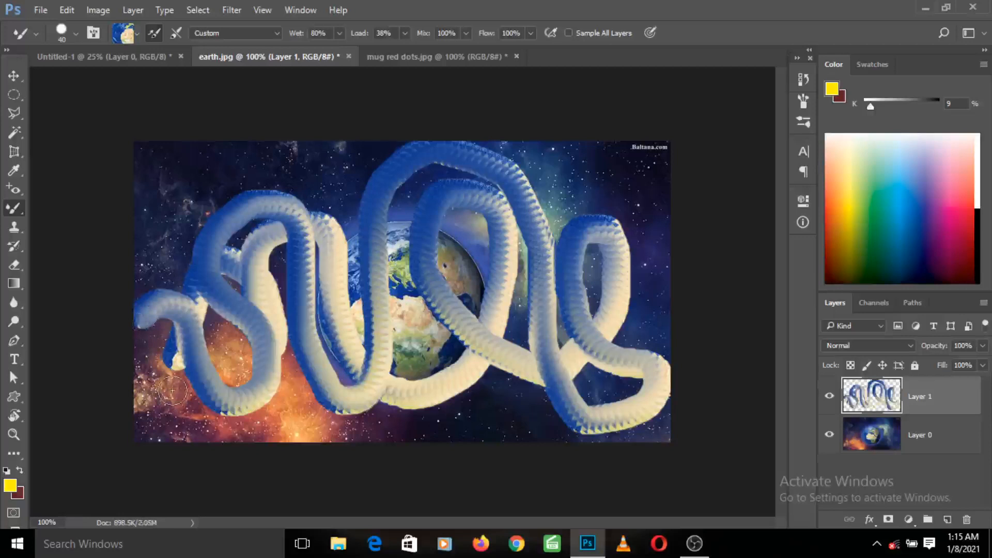
Set the mixer brush's Load to 100% and check its Mix setting.
click(406, 34)
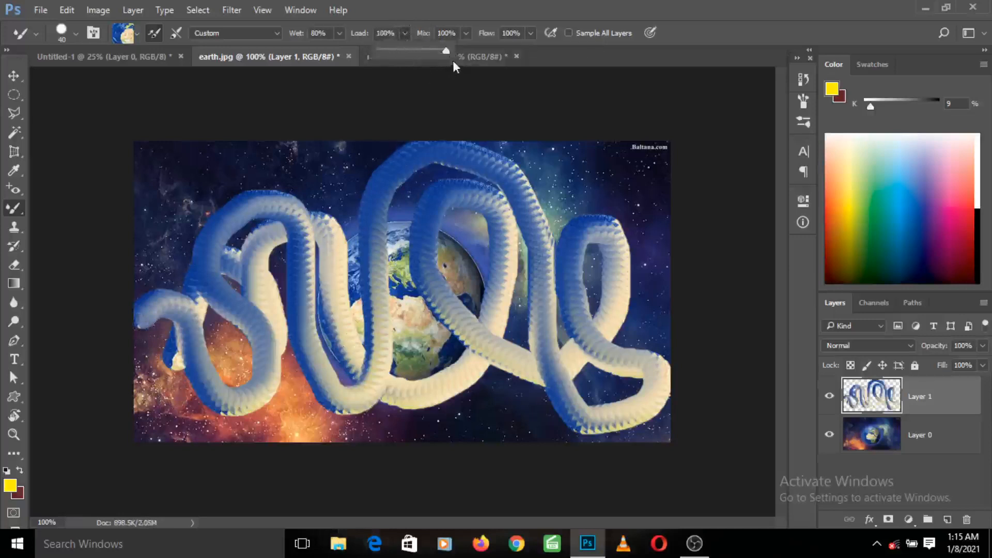
click(466, 33)
click(501, 10)
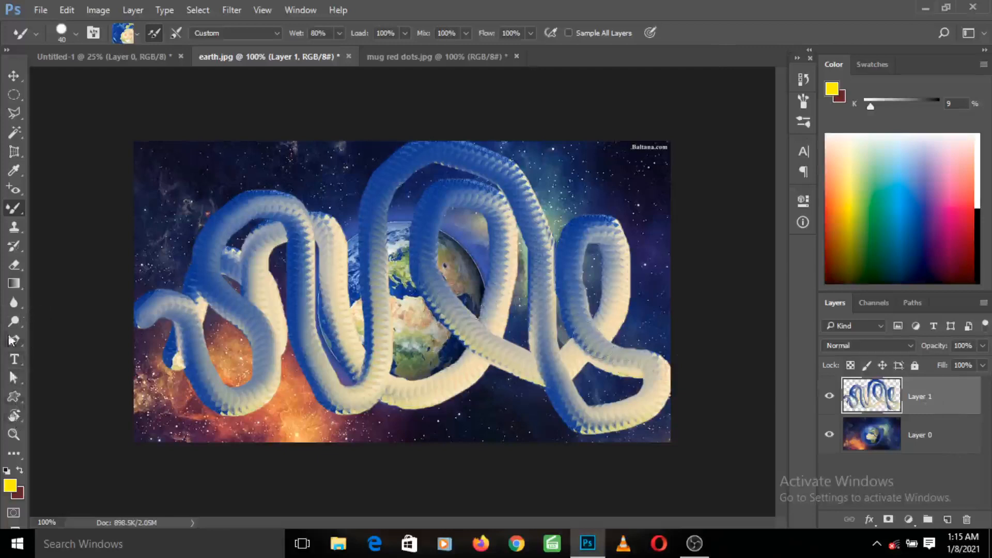
Erase the Layer 1 strokes covering the globe's left half and lower edge, and return to the Mixer Brush with its tool group listed.
click(14, 265)
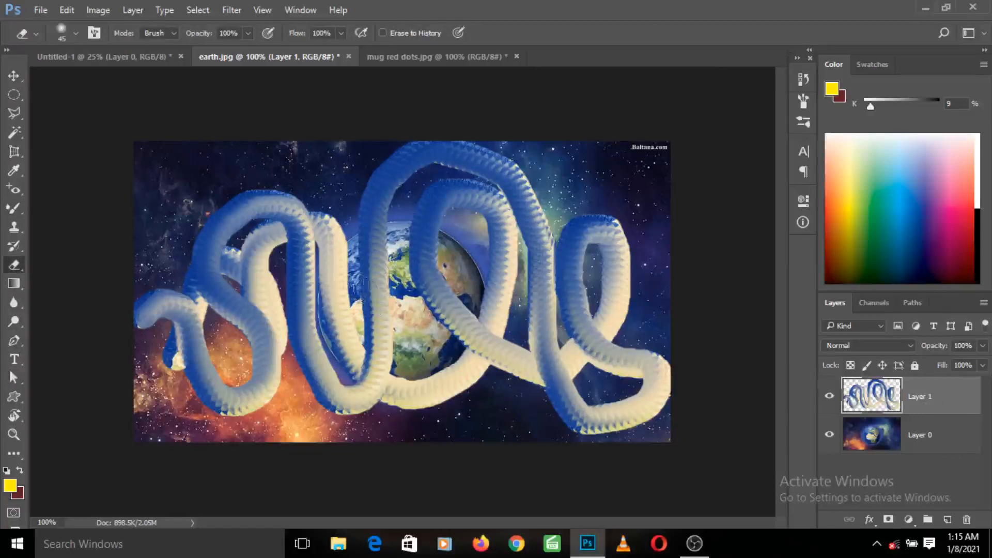
mouse_move(363, 283)
mouse_down()
mouse_move(380, 253)
mouse_move(353, 235)
mouse_move(367, 261)
mouse_move(344, 276)
mouse_move(338, 310)
mouse_move(331, 295)
mouse_move(334, 276)
mouse_move(348, 354)
mouse_move(382, 376)
mouse_move(377, 299)
mouse_move(389, 261)
mouse_up()
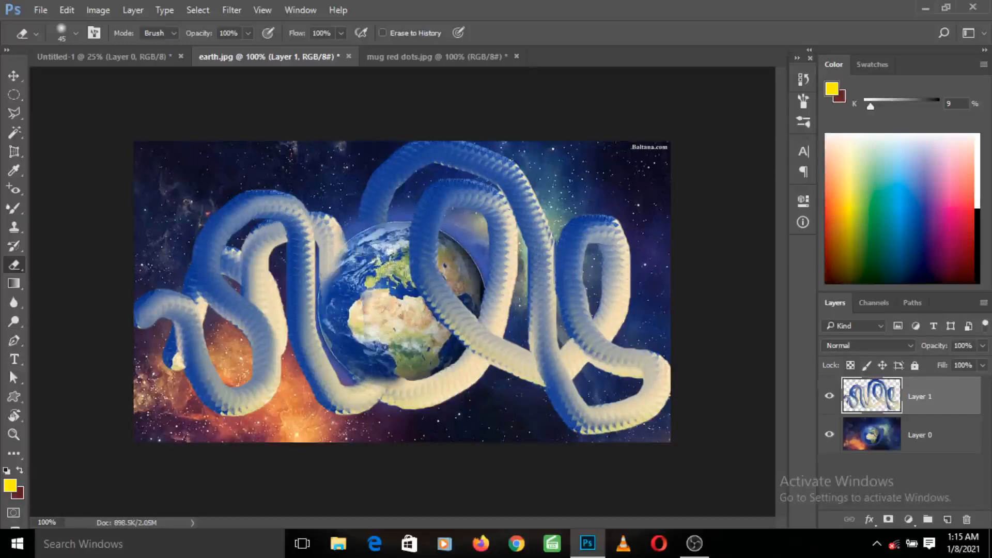
mouse_move(341, 287)
mouse_down()
mouse_move(335, 259)
mouse_move(357, 260)
mouse_up()
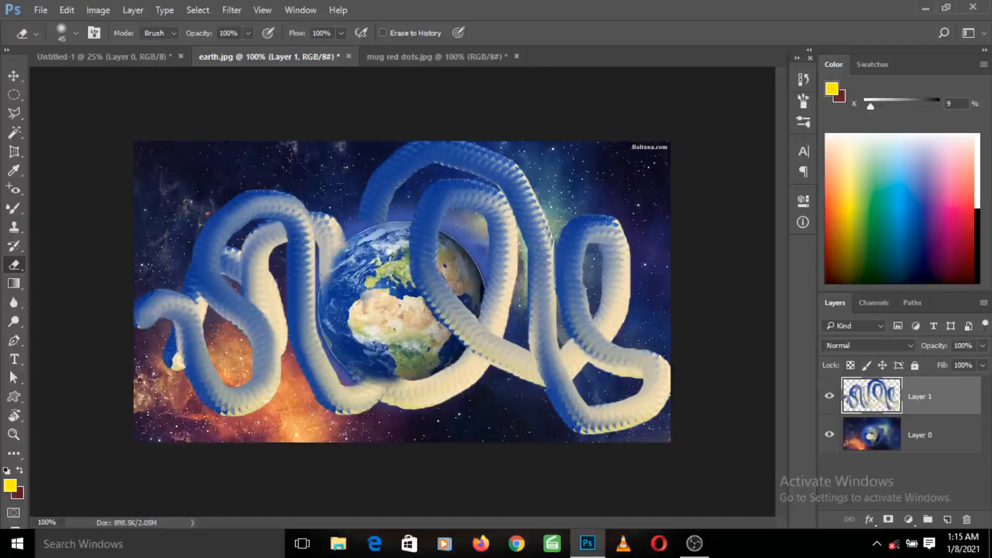
mouse_move(402, 376)
mouse_down()
mouse_move(434, 383)
mouse_move(454, 367)
mouse_move(426, 382)
mouse_move(400, 368)
mouse_up()
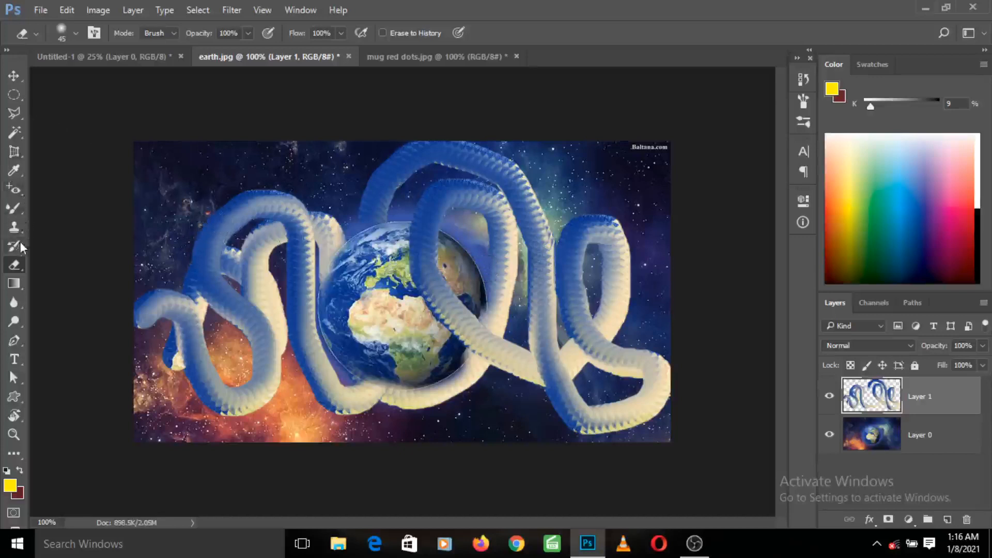
click(22, 208)
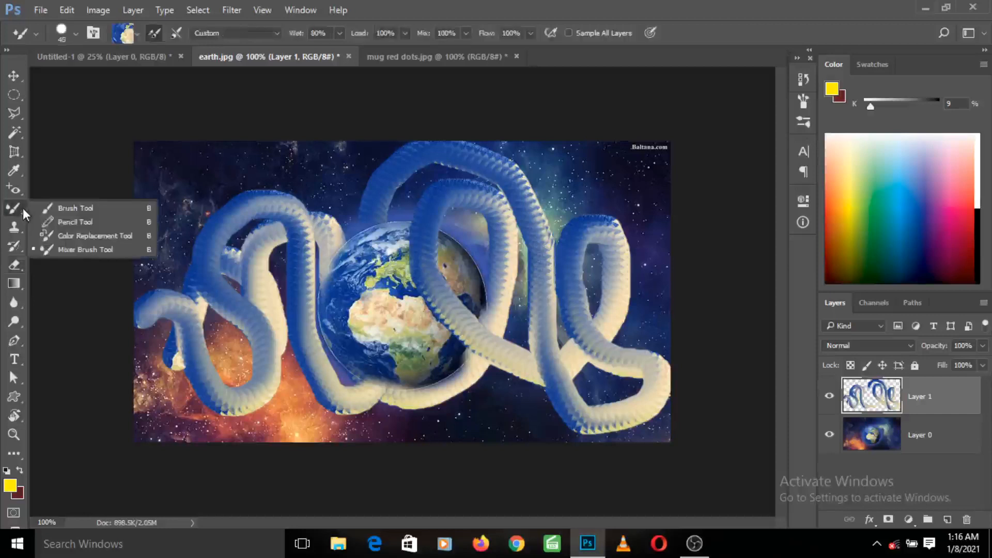